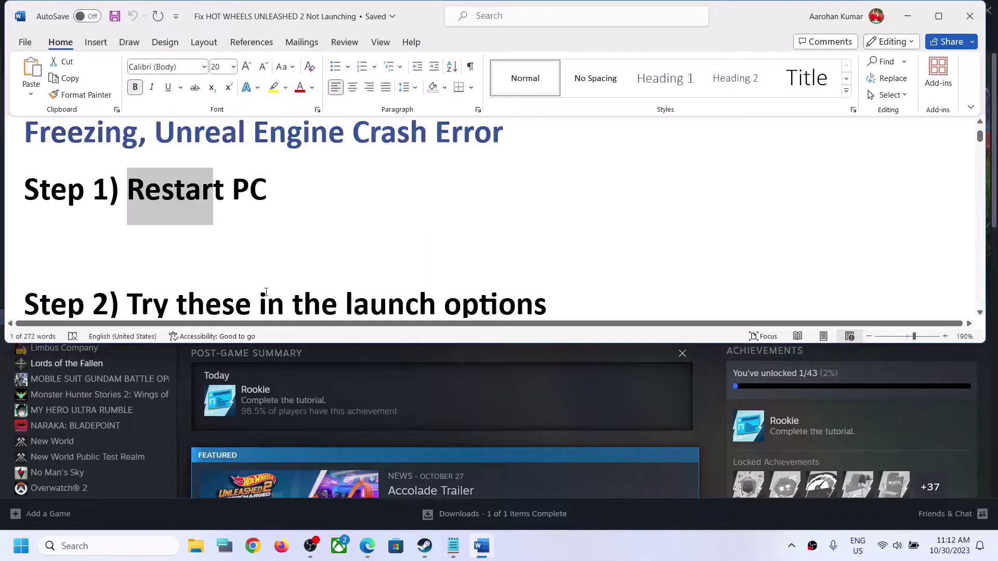
# Show the Start menu's Restart power option without restarting, then return to the guide's Step 2 launch options.
pyautogui.moveTo(156, 188); pyautogui.dragTo(366, 190)
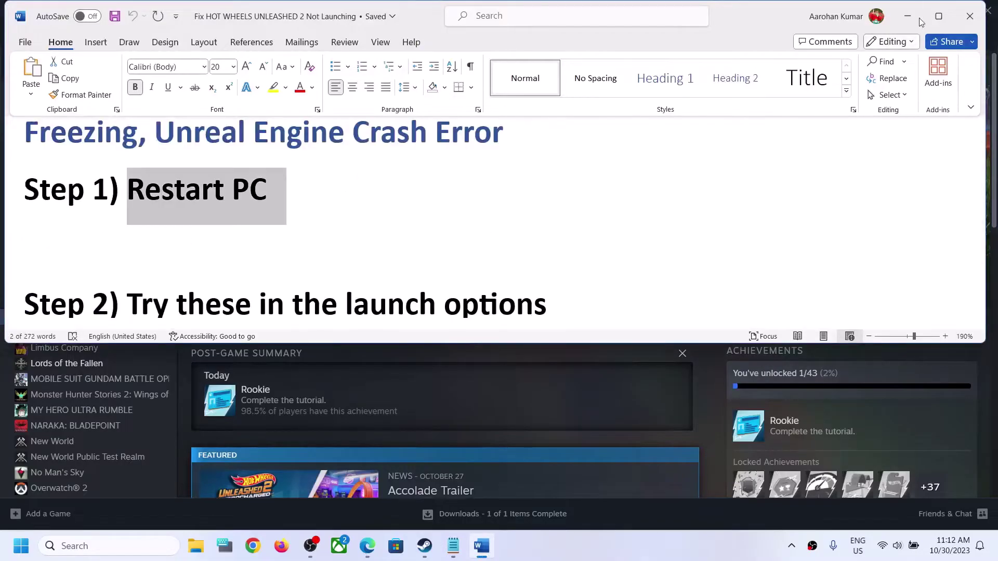
pyautogui.click(908, 16)
pyautogui.click(6, 556)
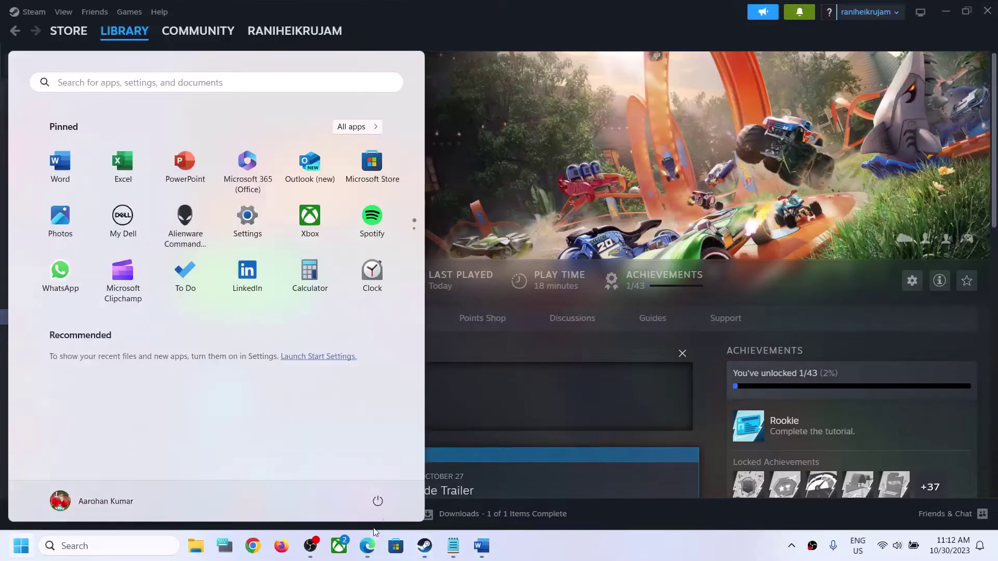
pyautogui.click(377, 500)
pyautogui.click(621, 403)
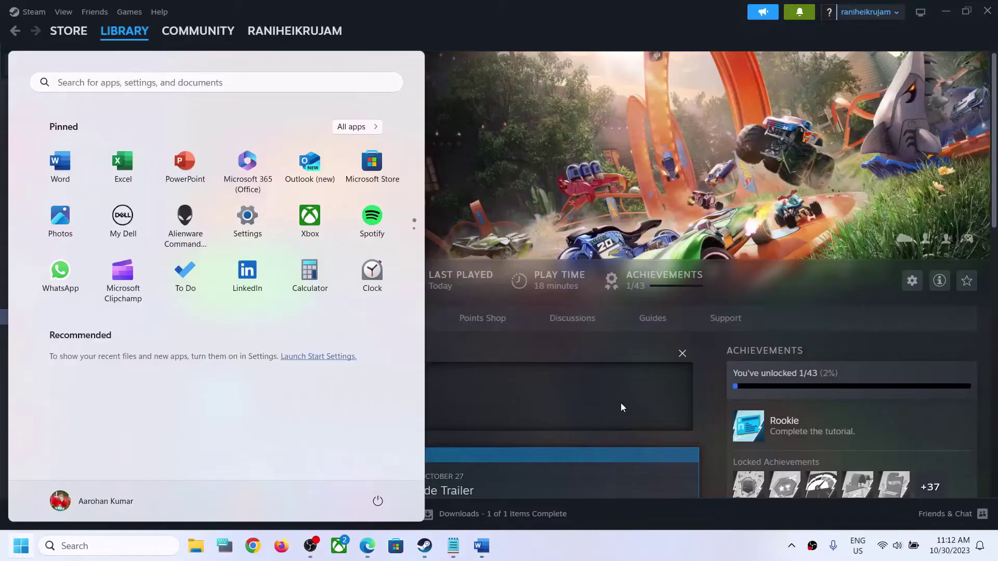
pyautogui.click(635, 391)
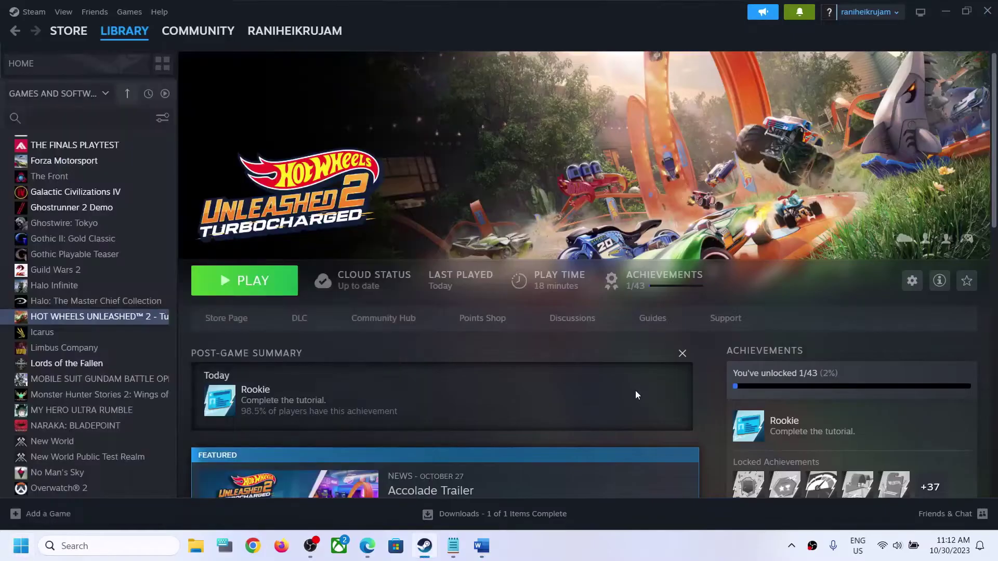
pyautogui.click(481, 545)
pyautogui.scroll(-3, 205, 277)
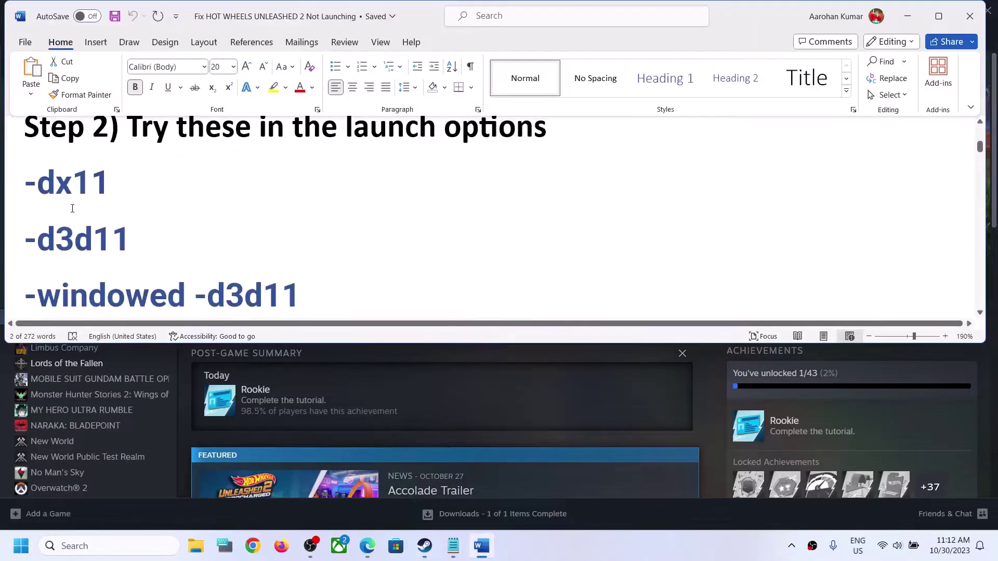
# Check Hot Wheels Unleashed 2's Steam properties, where the launch option is -dx11.
pyautogui.click(503, 412)
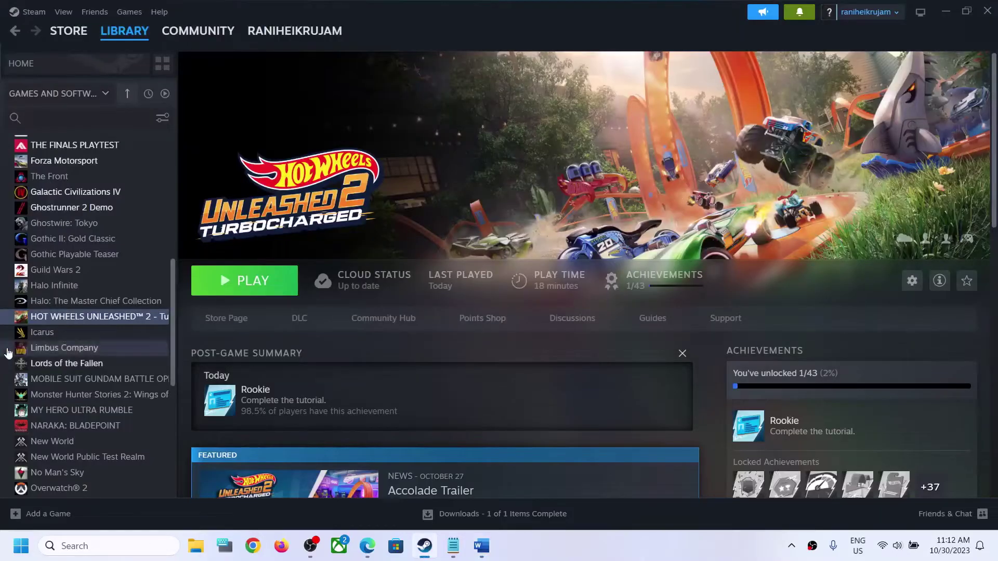
pyautogui.rightClick(85, 321)
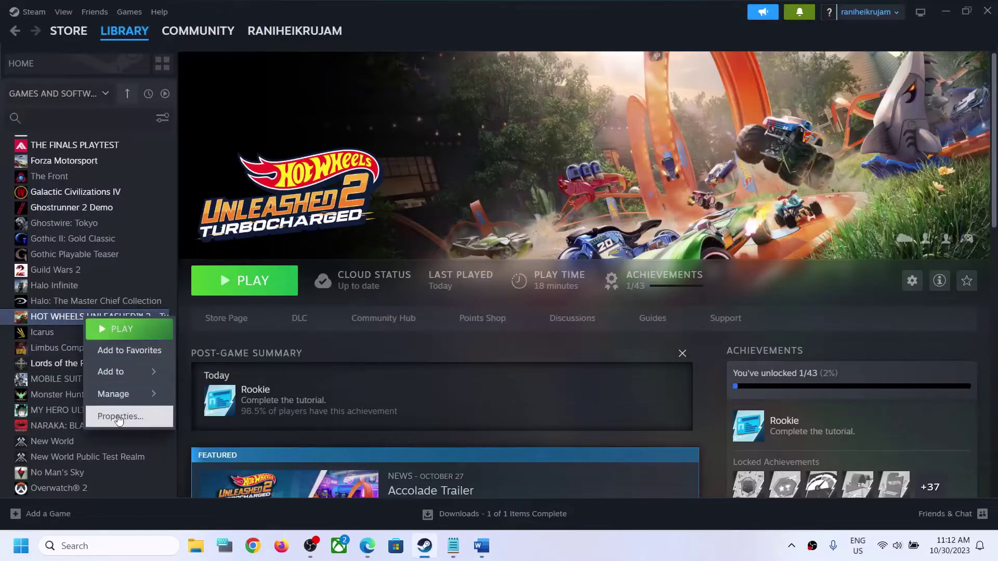
pyautogui.click(94, 410)
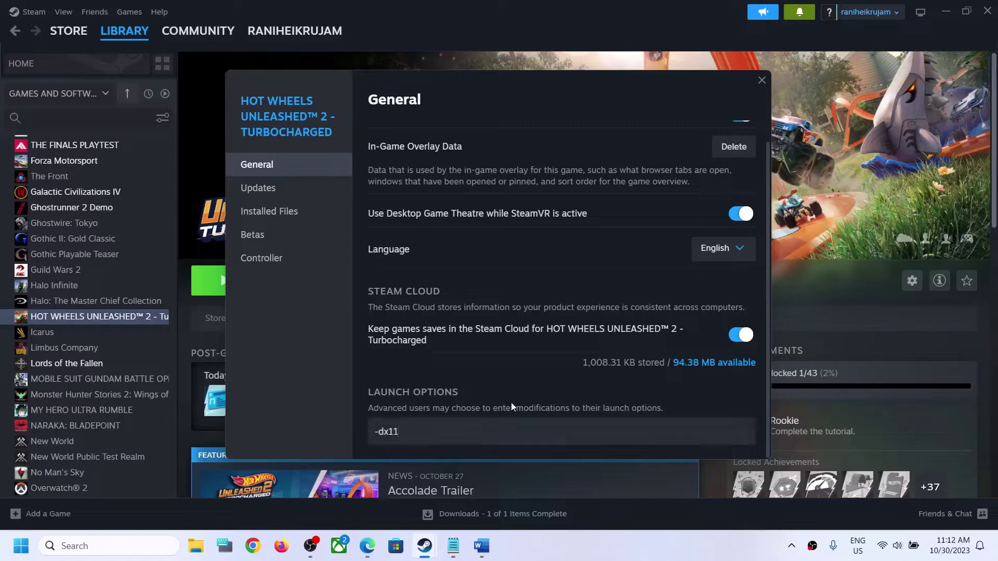
pyautogui.click(762, 83)
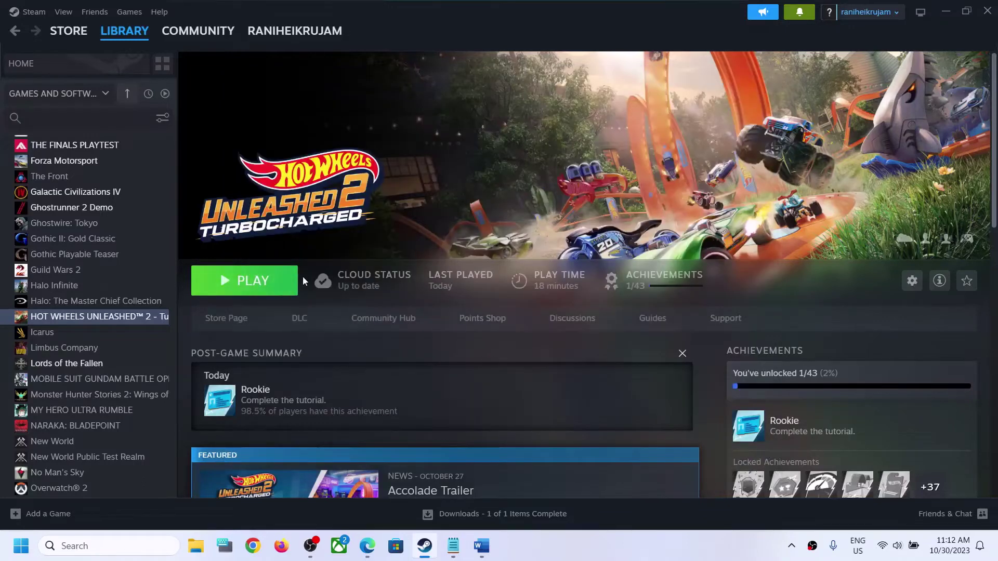
# Replace the -dx11 launch option with -d3d11 and close the properties.
pyautogui.rightClick(129, 317)
pyautogui.click(156, 414)
pyautogui.hotkey('ctrl', 'a')
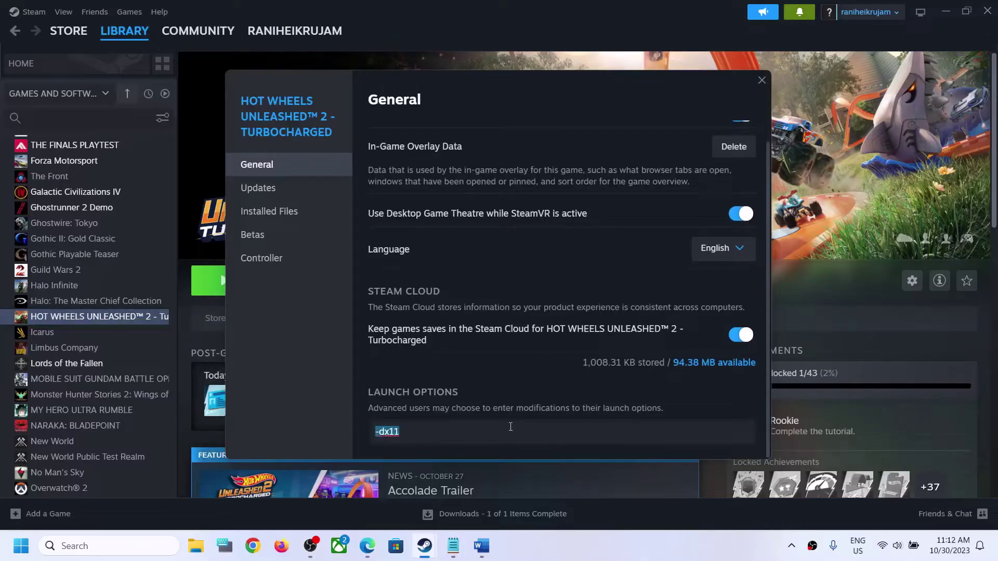
pyautogui.write('-')
pyautogui.click(762, 80)
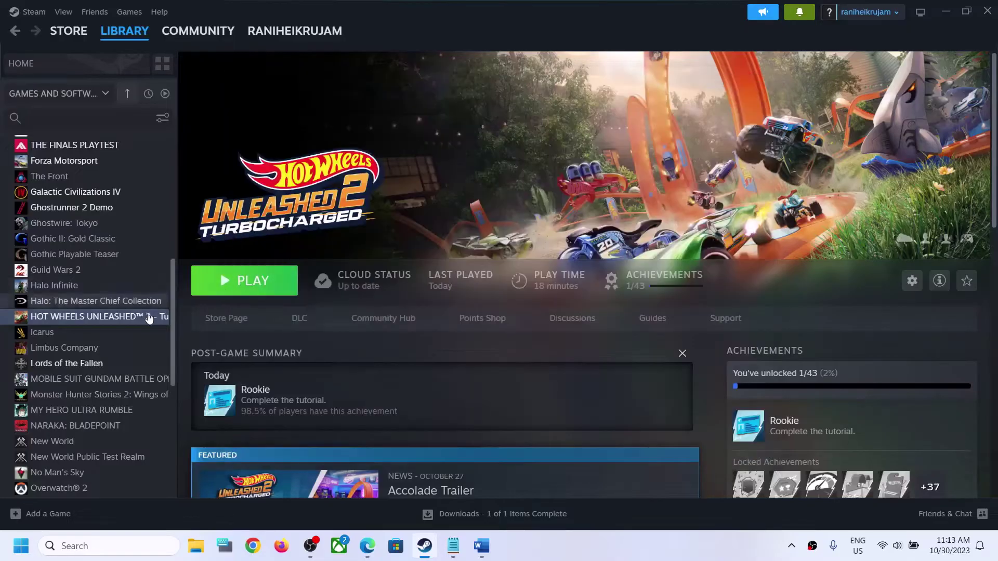
# Copy -windowed -d3d11 from the guide and paste it over the game's -d3d11 launch option.
pyautogui.rightClick(127, 318)
pyautogui.click(171, 420)
pyautogui.scroll(-3, 516, 328)
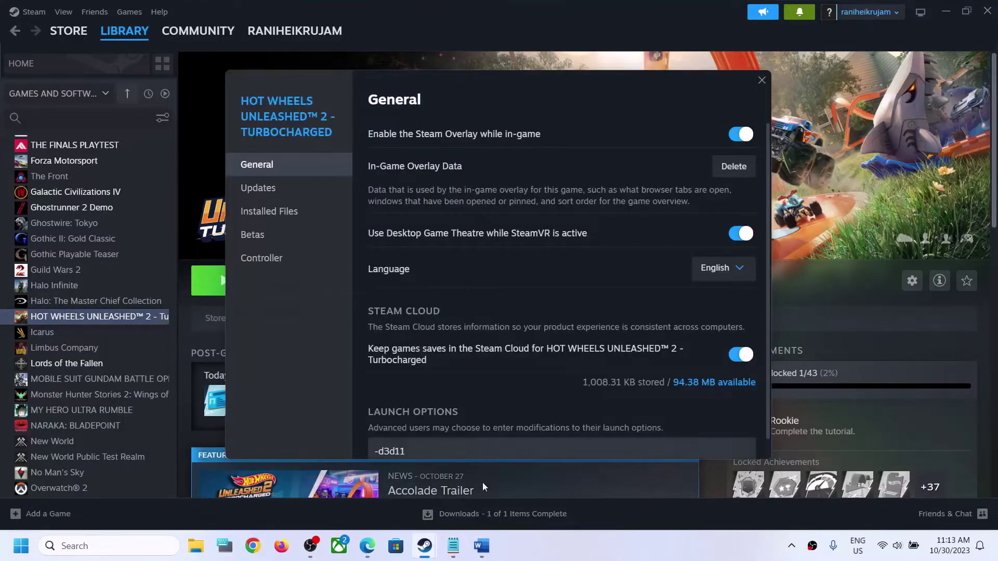
pyautogui.click(482, 546)
pyautogui.scroll(-1, 210, 269)
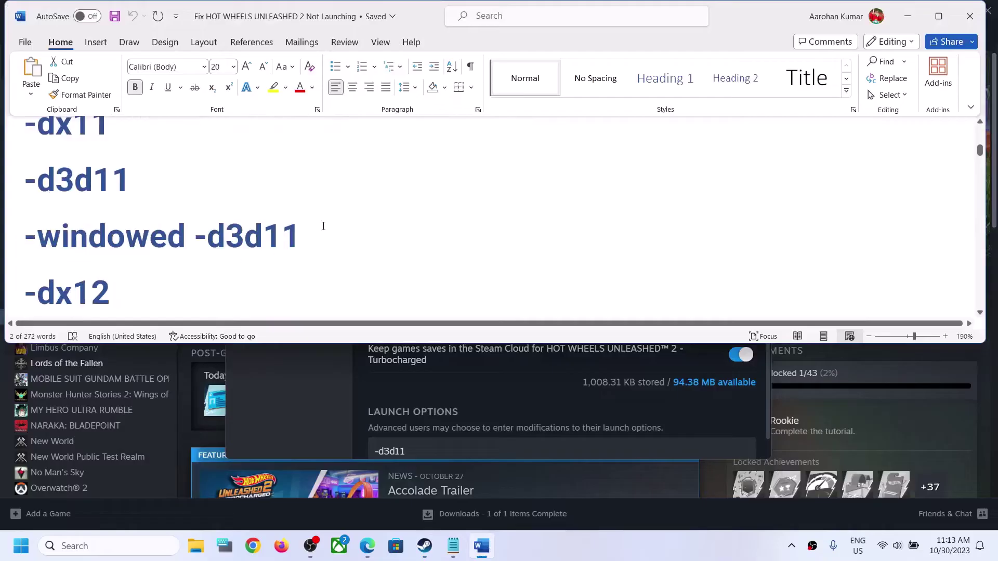
pyautogui.moveTo(323, 226); pyautogui.dragTo(107, 233)
pyautogui.hotkey('ctrl', 'c')
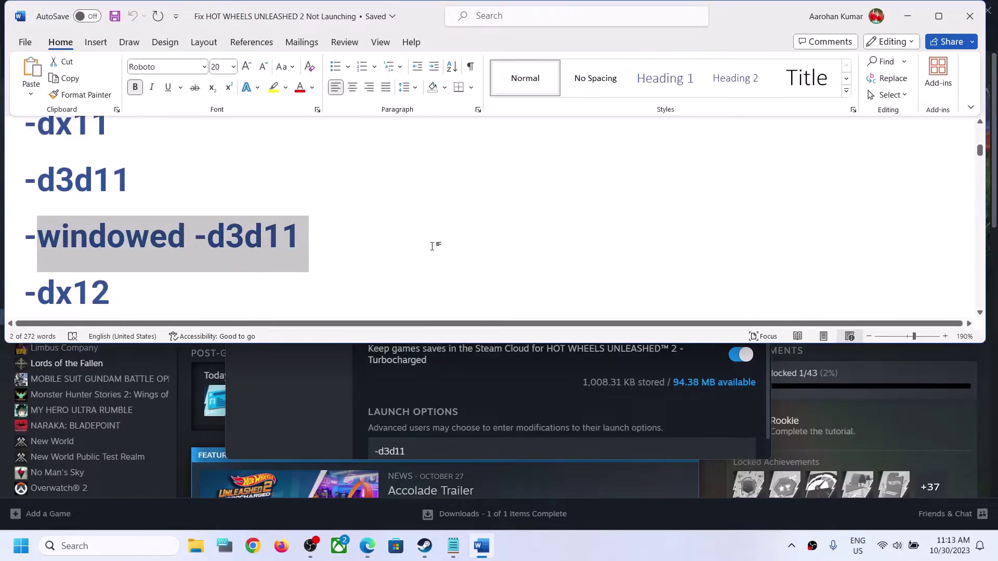
pyautogui.click(372, 447)
pyautogui.hotkey('ctrl', 'a')
pyautogui.hotkey('ctrl', 'v')
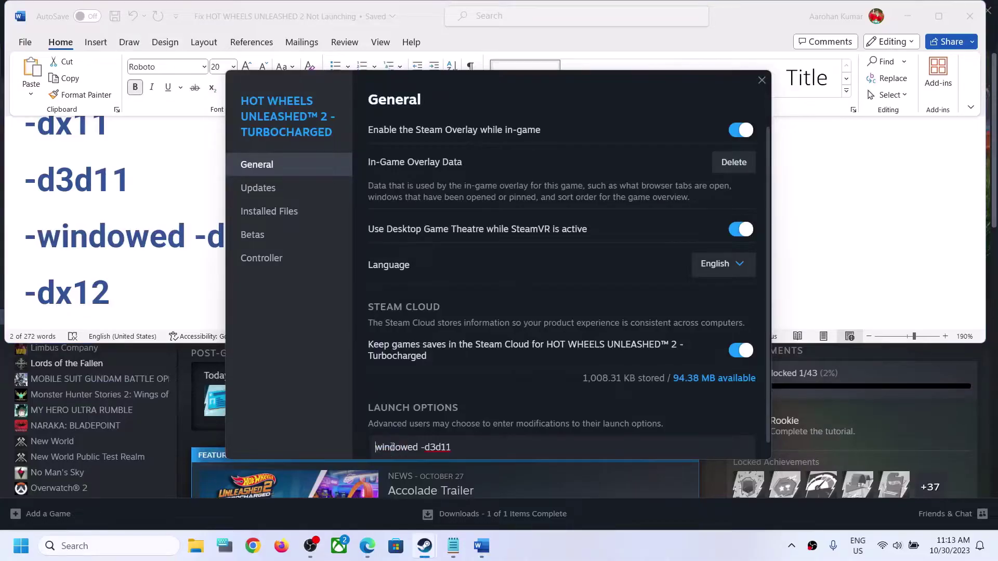
pyautogui.write('-')
pyautogui.hotkey('alt', 'Tab')
pyautogui.hotkey('alt', 'Tab')
pyautogui.scroll(-1, 389, 448)
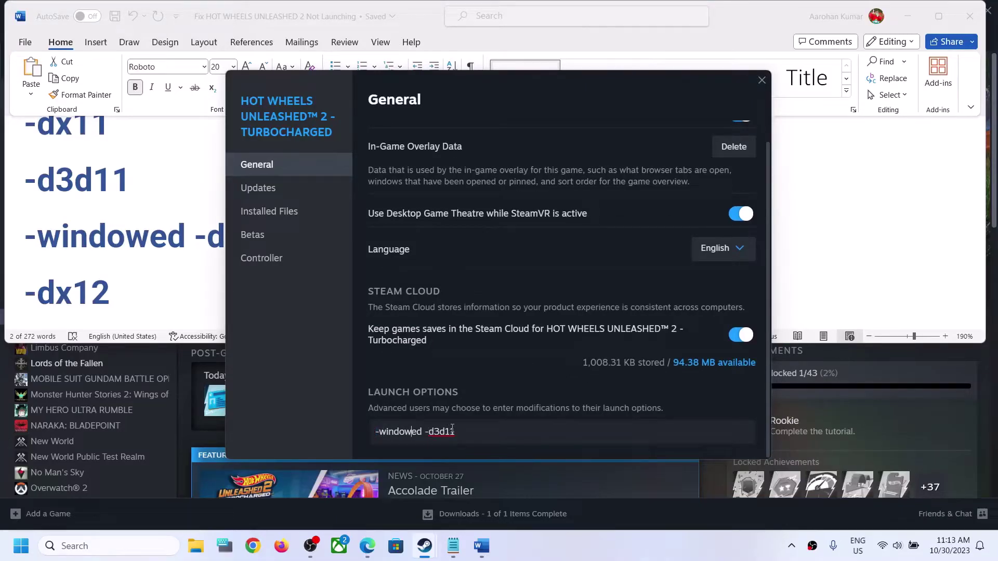
pyautogui.click(762, 80)
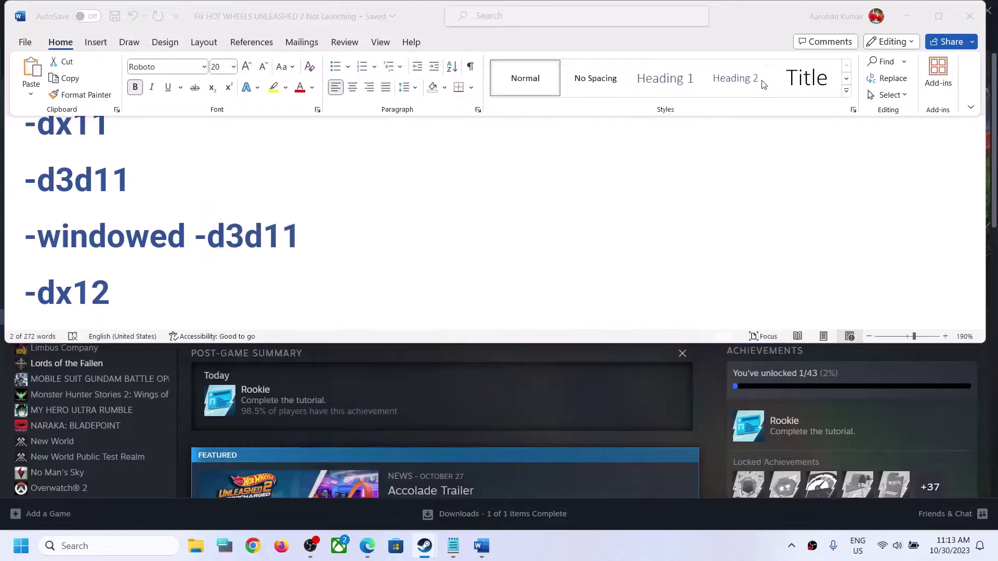
# Replace the -windowed -d3d11 launch option with -dx12.
pyautogui.click(480, 394)
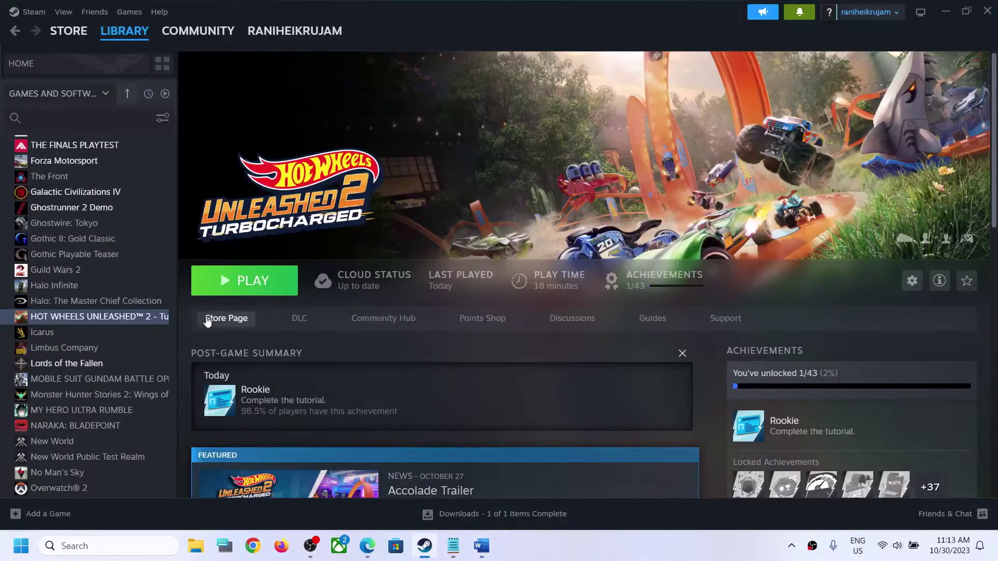
pyautogui.rightClick(118, 317)
pyautogui.click(146, 416)
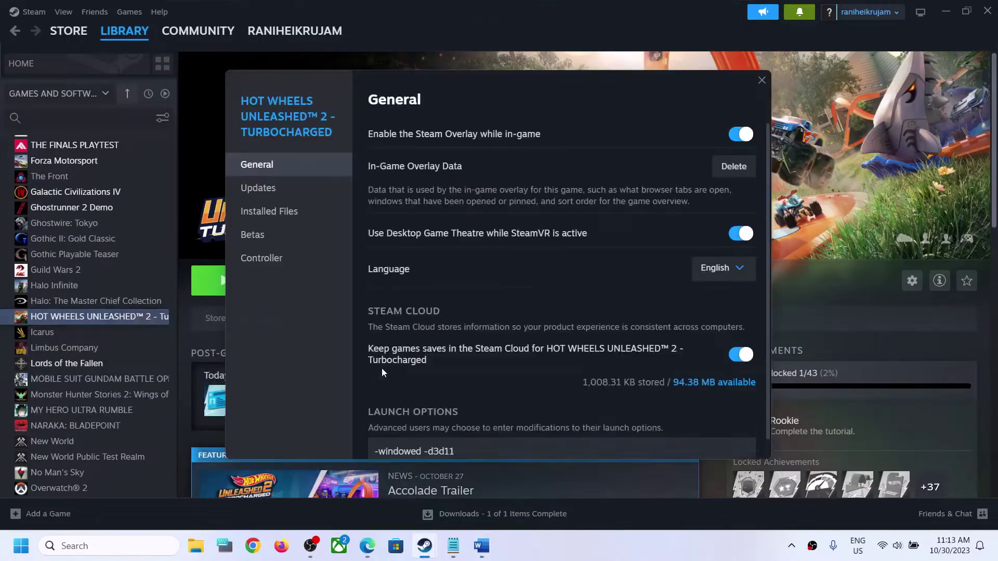
pyautogui.scroll(-1, 473, 436)
pyautogui.click(473, 433)
pyautogui.moveTo(473, 433); pyautogui.dragTo(313, 421)
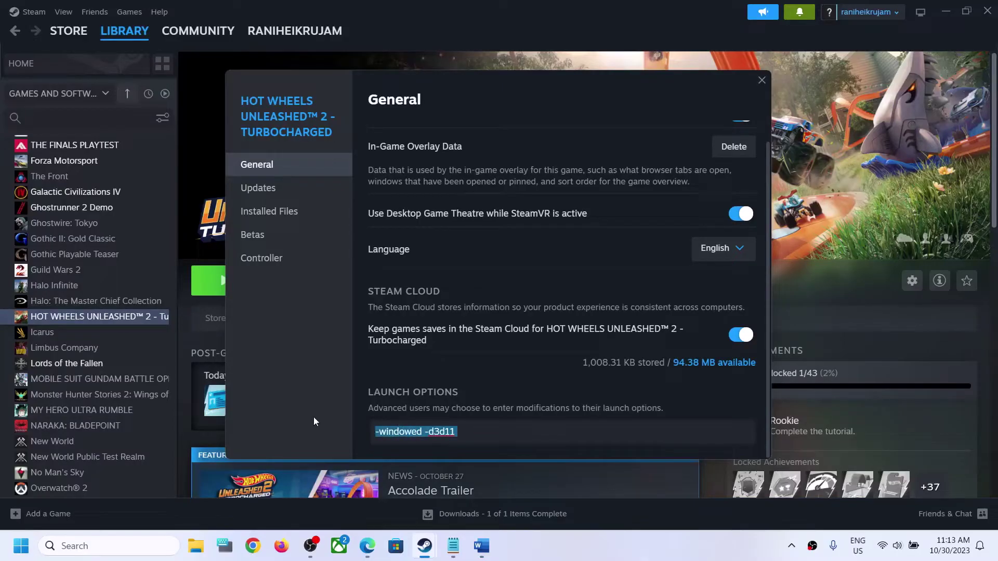
pyautogui.press('BackSpace')
pyautogui.write('-dx12')
pyautogui.click(313, 417)
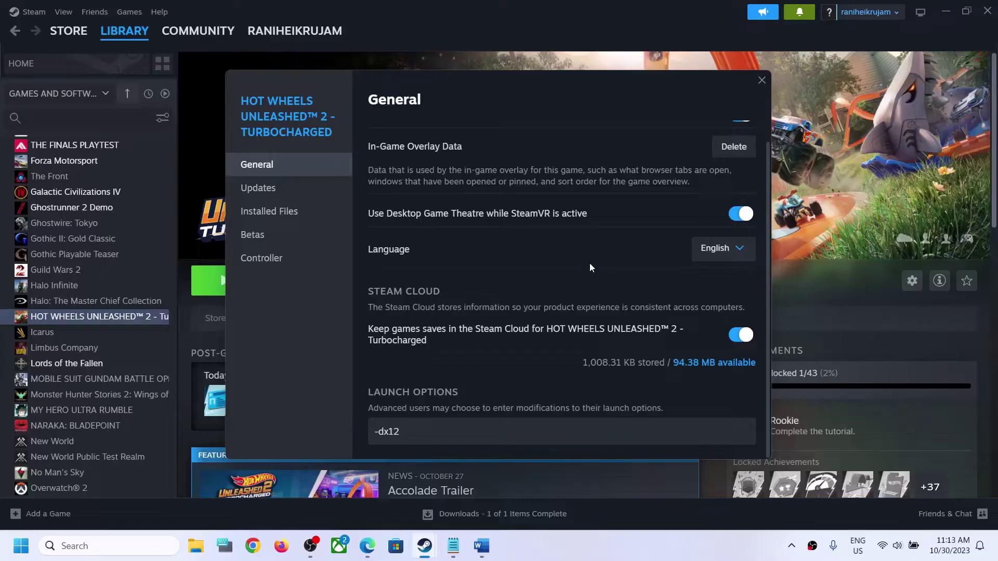
# Clear the launch options completely and close the game's properties.
pyautogui.moveTo(406, 432); pyautogui.dragTo(376, 434)
pyautogui.press('BackSpace')
pyautogui.click(761, 80)
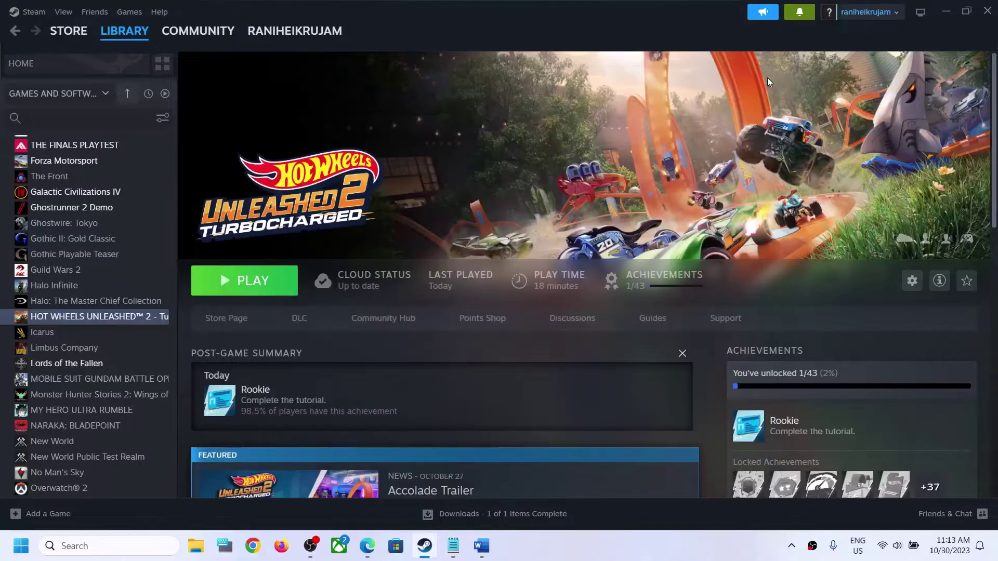
pyautogui.click(481, 546)
# Browse the game's local files from Steam down to Engine\Binaries\ThirdParty.
pyautogui.scroll(-3, 224, 245)
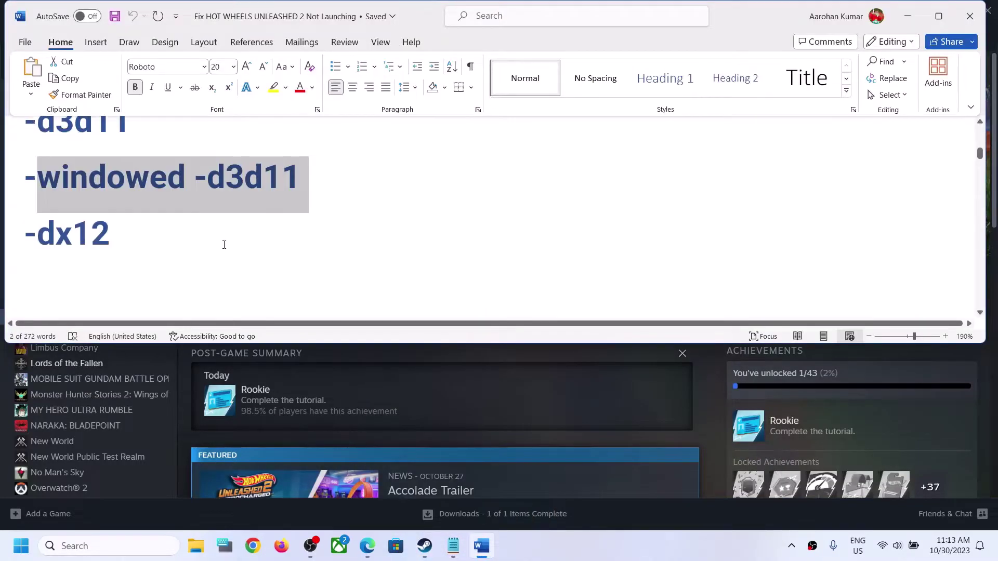
pyautogui.hotkey('shift', 'End')
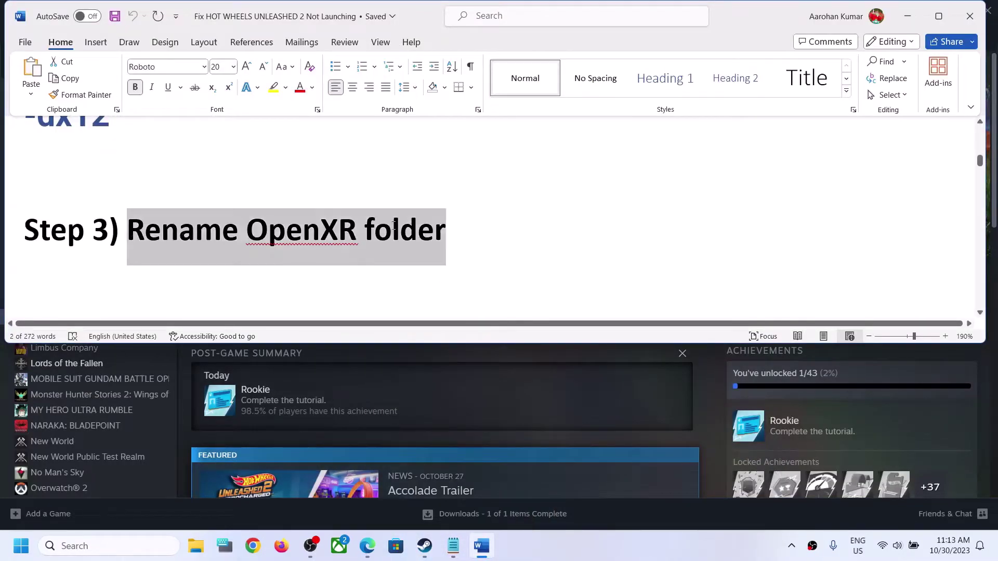
pyautogui.click(456, 390)
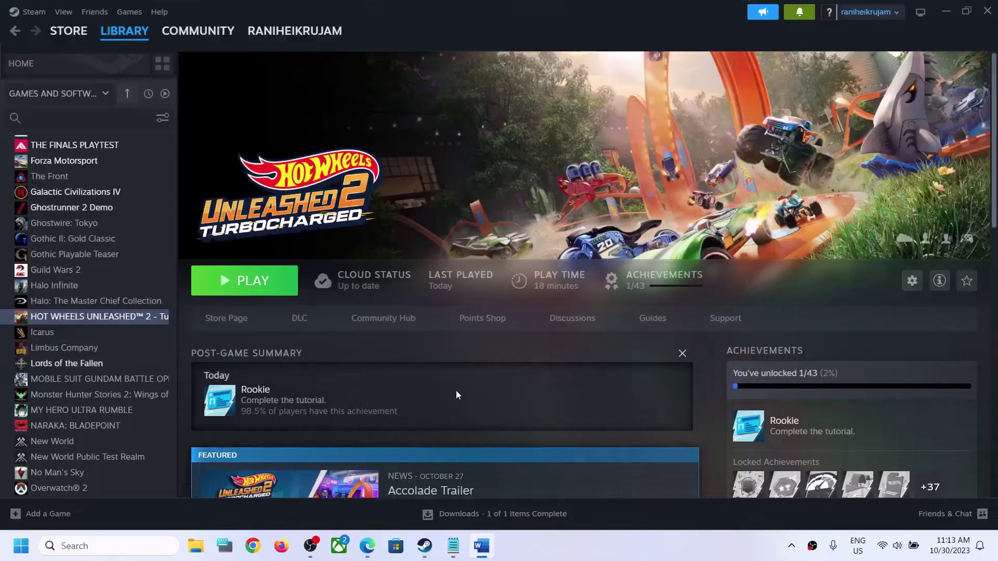
pyautogui.rightClick(81, 318)
pyautogui.moveTo(111, 395)
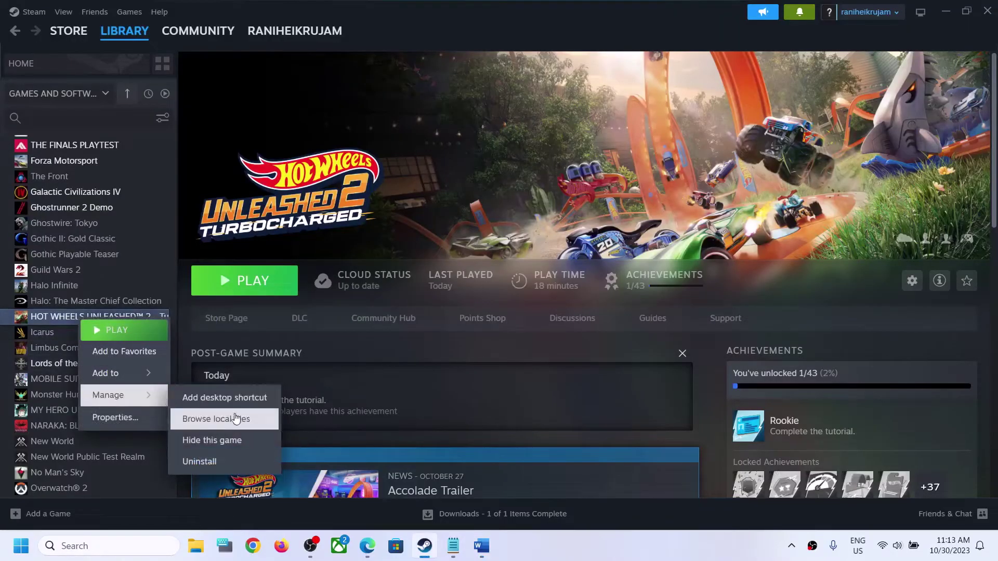
pyautogui.click(256, 414)
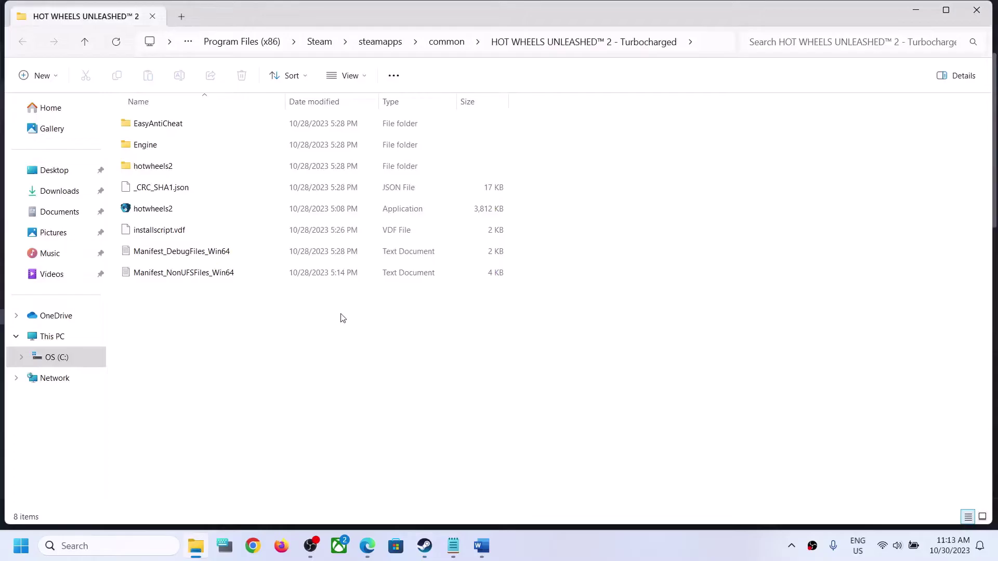
pyautogui.click(188, 147)
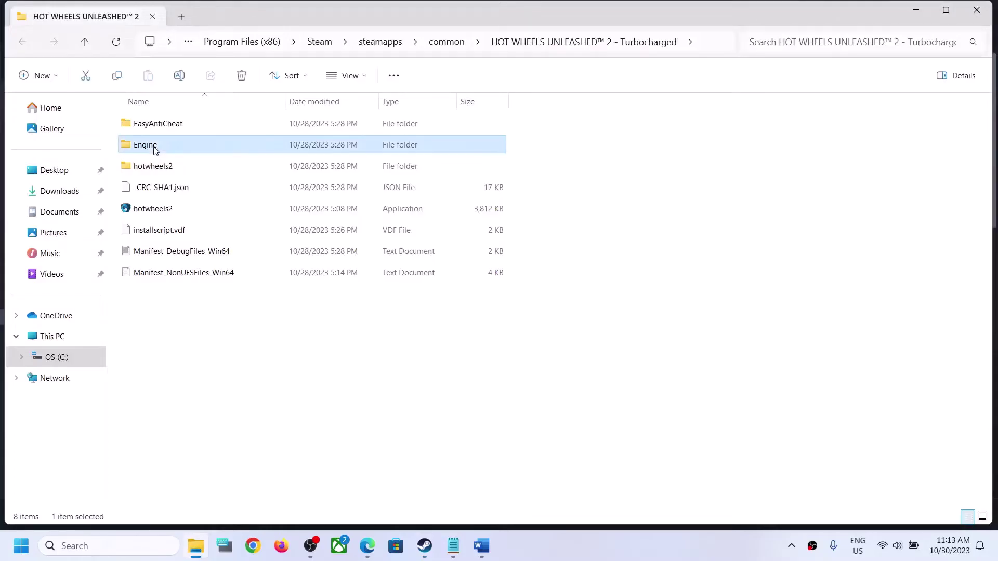
pyautogui.doubleClick(176, 146)
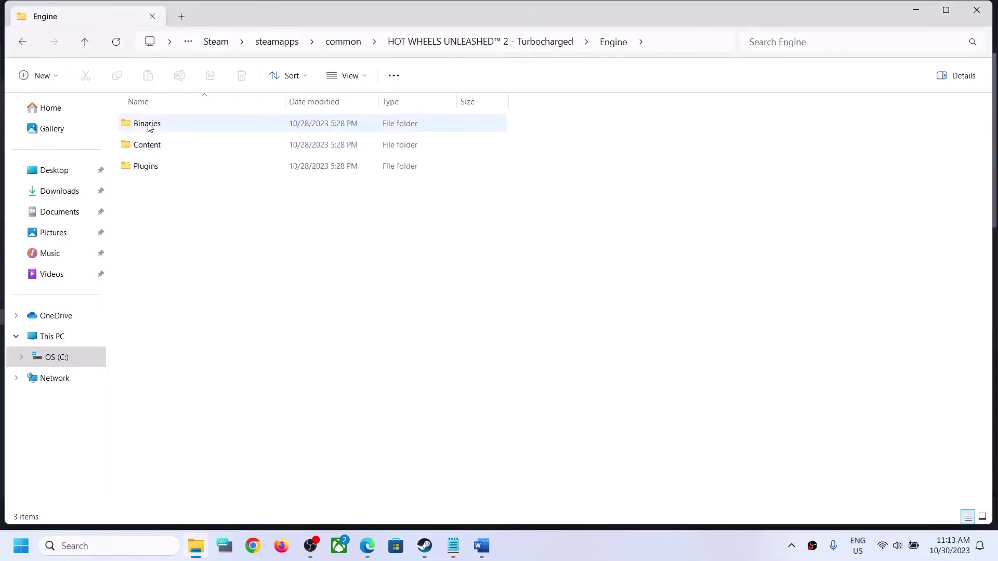
pyautogui.doubleClick(150, 124)
pyautogui.doubleClick(161, 129)
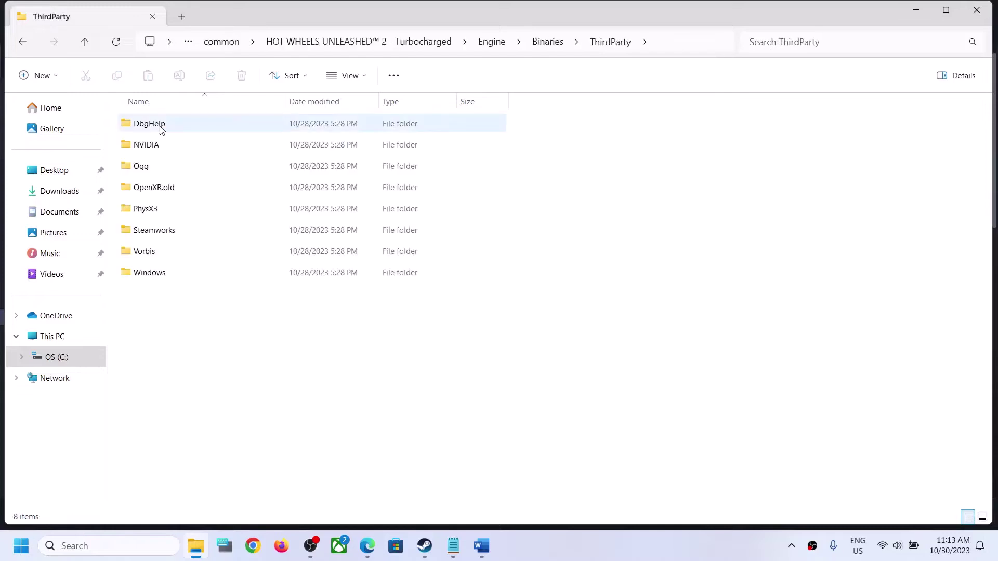
# Rename the OpenXR folder so it ends in .old, then close File Explorer.
pyautogui.click(148, 192)
pyautogui.rightClick(156, 194)
pyautogui.click(218, 203)
pyautogui.click(173, 187)
pyautogui.moveTo(175, 188); pyautogui.dragTo(161, 187)
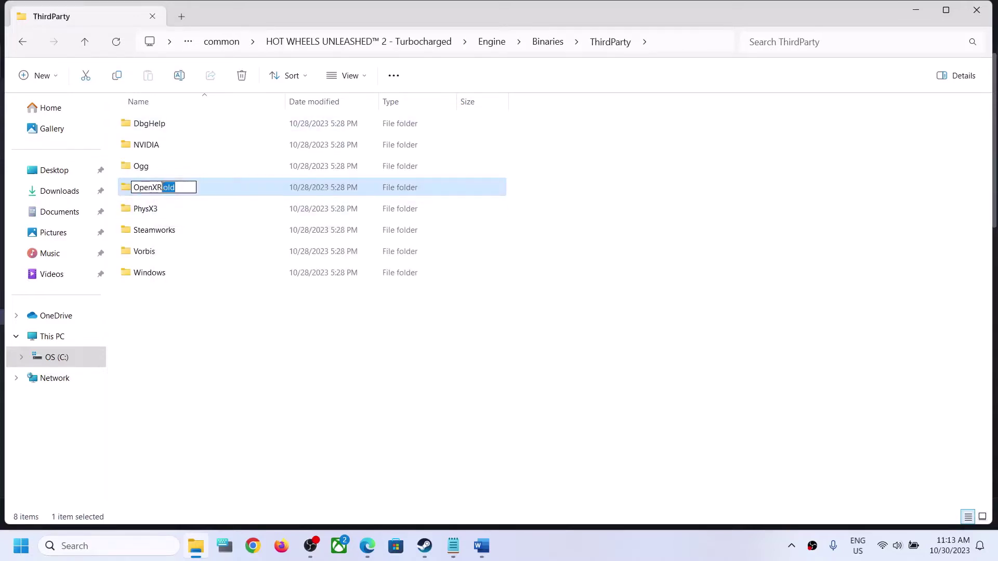
pyautogui.press('BackSpace')
pyautogui.write('old')
pyautogui.click(956, 133)
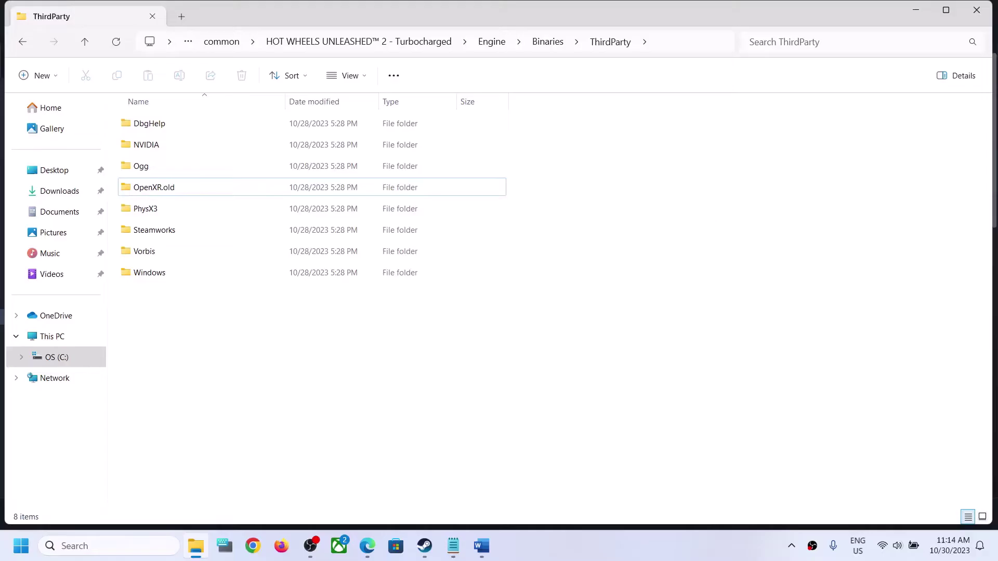
pyautogui.click(977, 10)
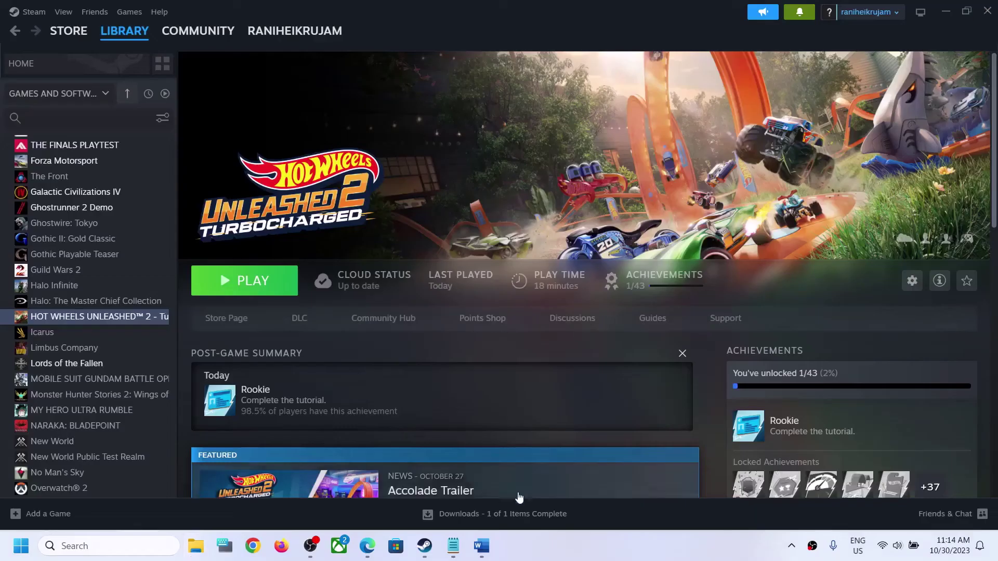
# Review the Word guide's graphics driver update instructions and support links.
pyautogui.click(485, 547)
pyautogui.scroll(-3, 219, 290)
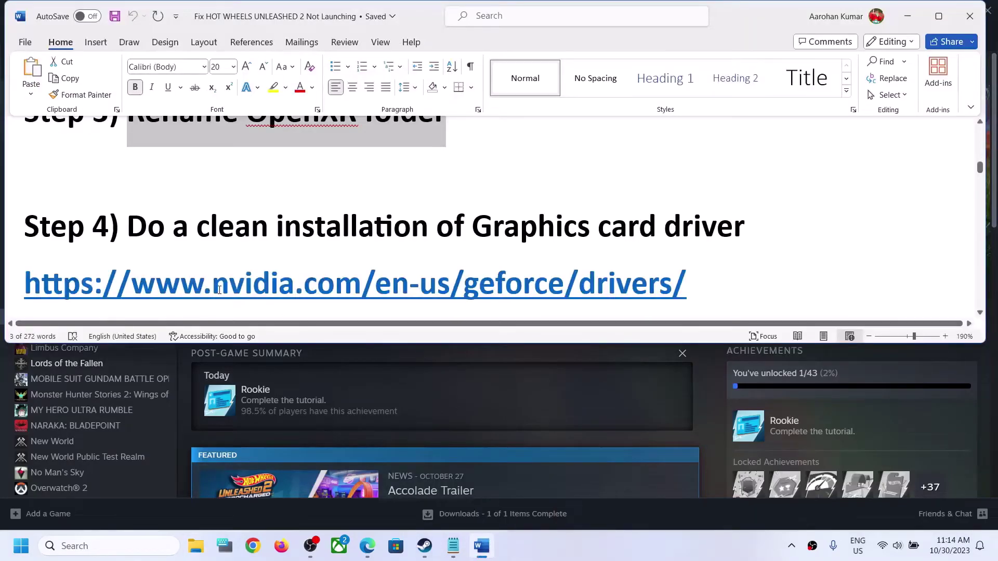
pyautogui.moveTo(221, 176); pyautogui.dragTo(663, 175)
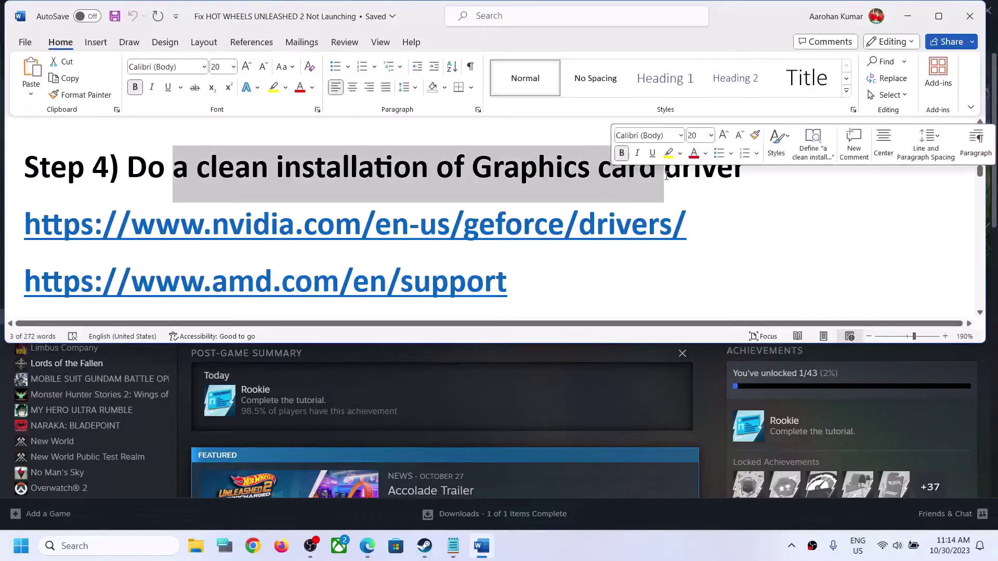
pyautogui.scroll(-1, 663, 174)
pyautogui.moveTo(133, 172); pyautogui.dragTo(585, 178)
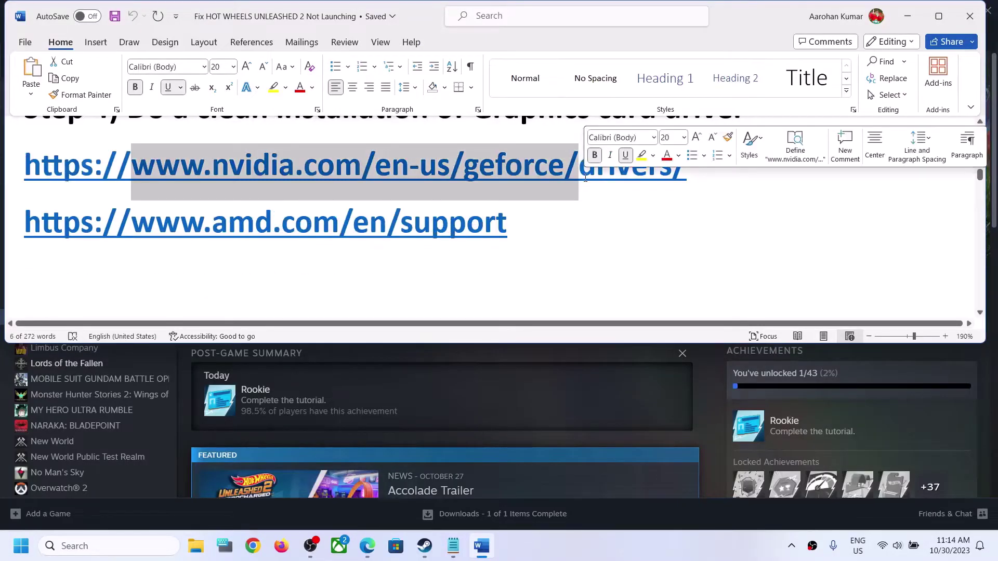
pyautogui.moveTo(132, 225); pyautogui.dragTo(552, 244)
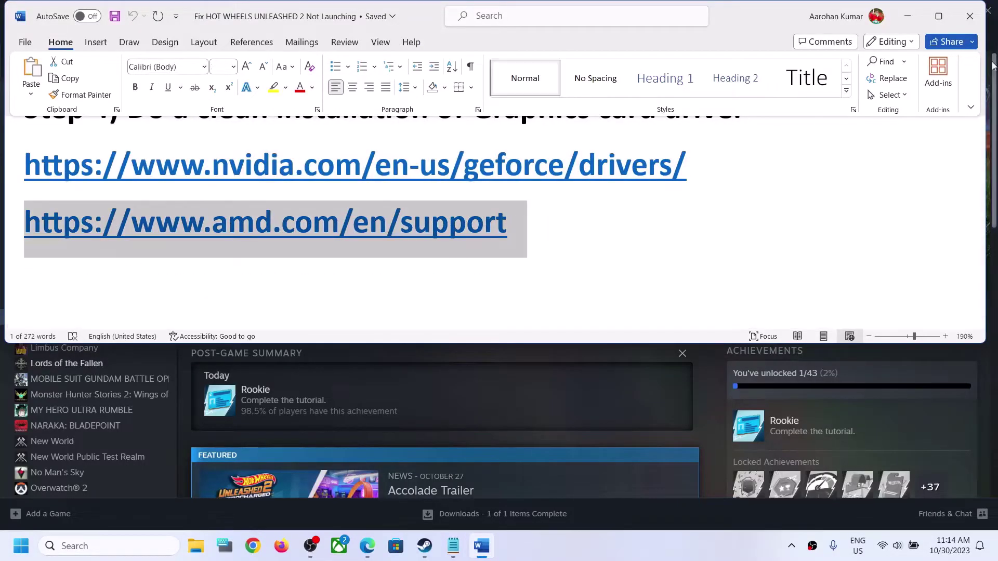
pyautogui.click(908, 18)
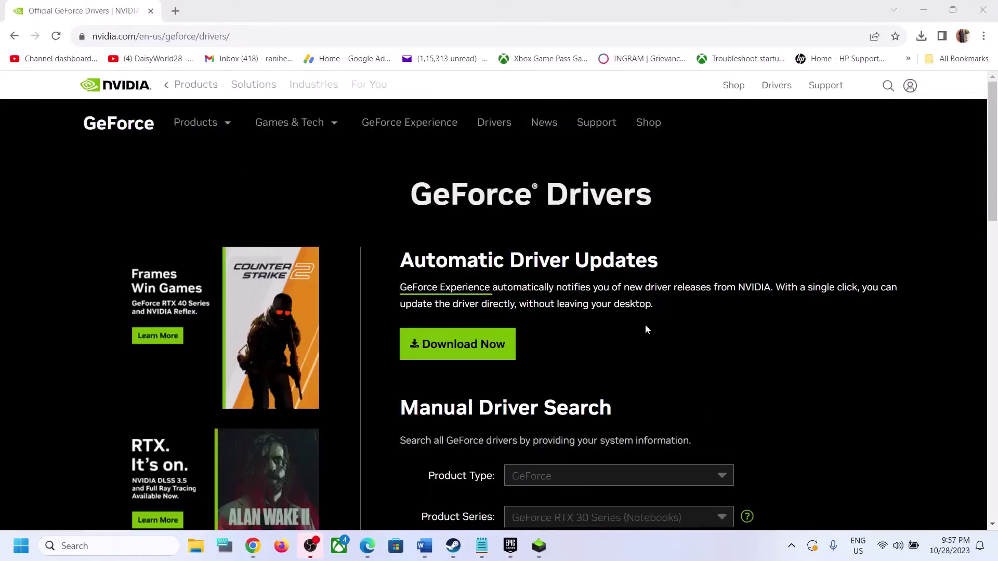
# Search NVIDIA drivers for GeForce RTX 30 Series (Notebooks), RTX 3050 Laptop GPU, Windows 11.
pyautogui.scroll(-5, 644, 324)
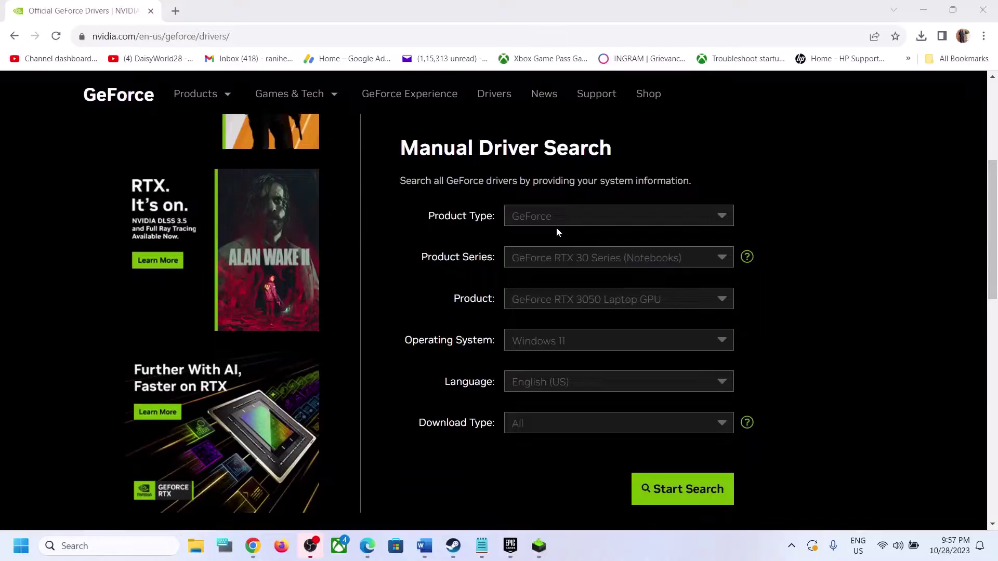
pyautogui.click(552, 222)
pyautogui.click(547, 238)
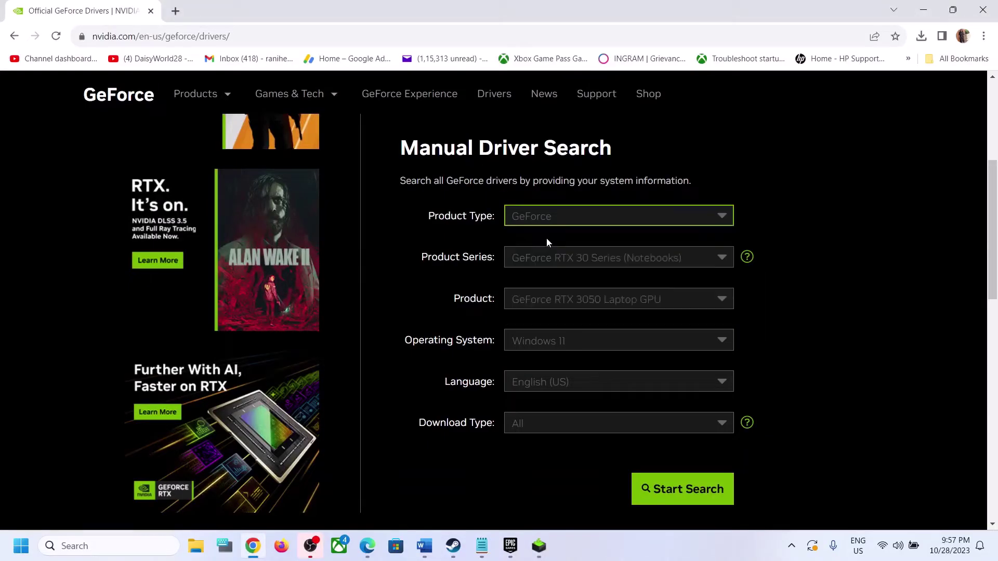
pyautogui.click(566, 264)
pyautogui.click(585, 319)
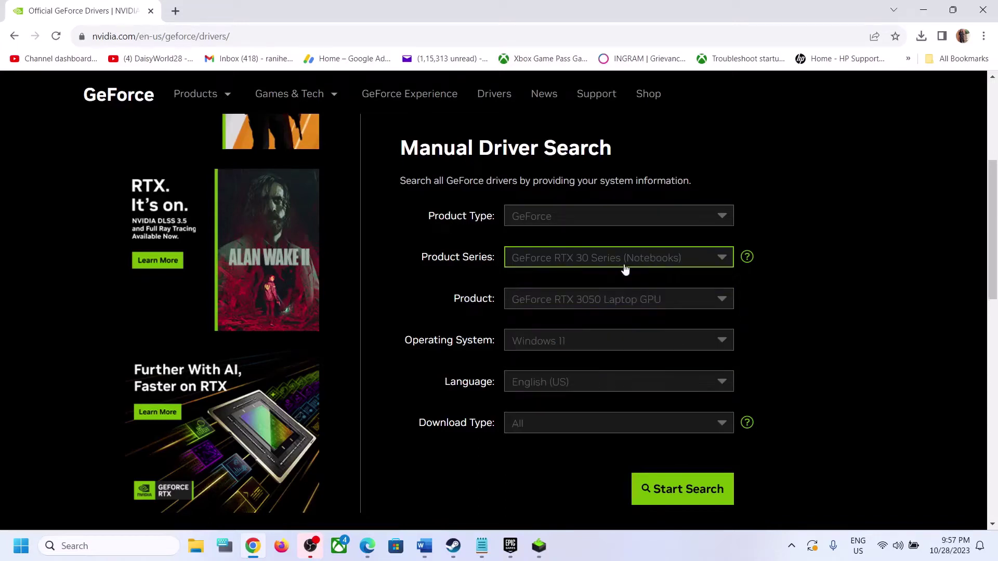
pyautogui.click(601, 308)
pyautogui.click(607, 442)
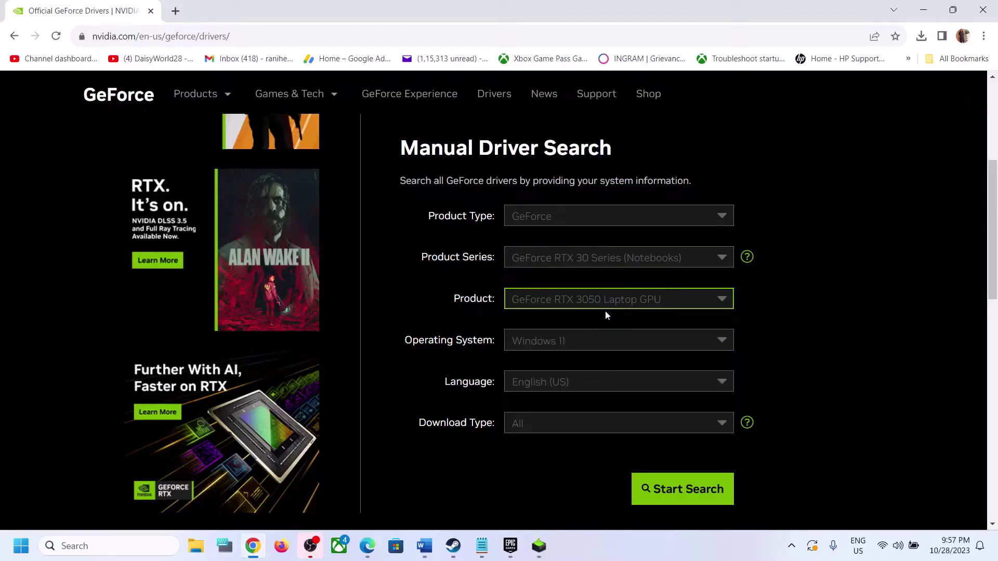
pyautogui.click(549, 341)
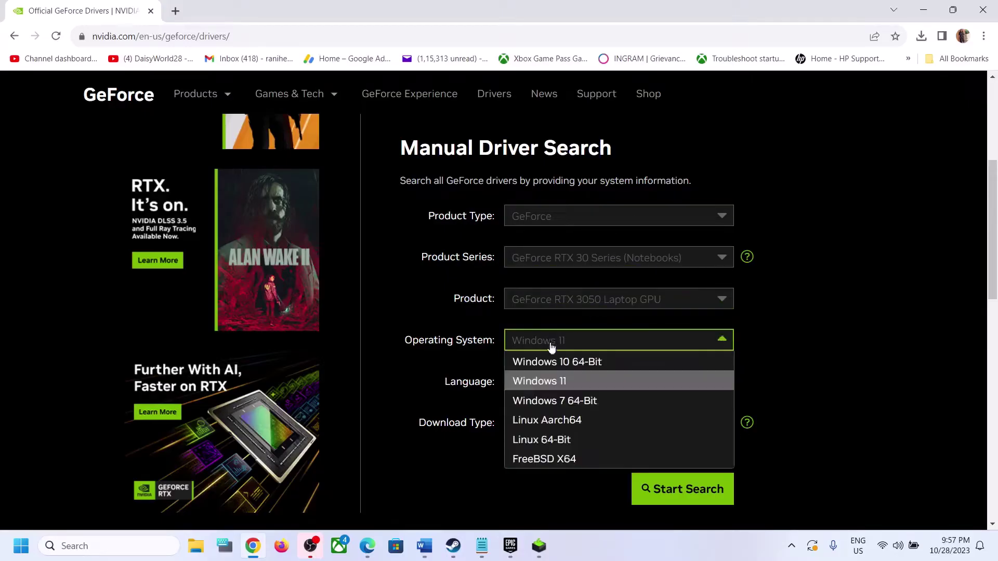
pyautogui.click(564, 388)
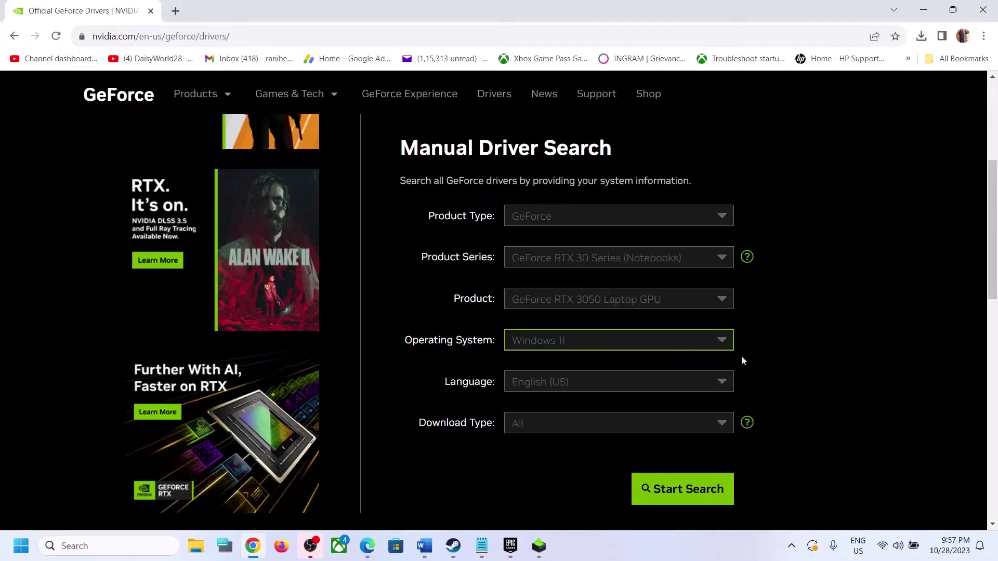
pyautogui.click(645, 486)
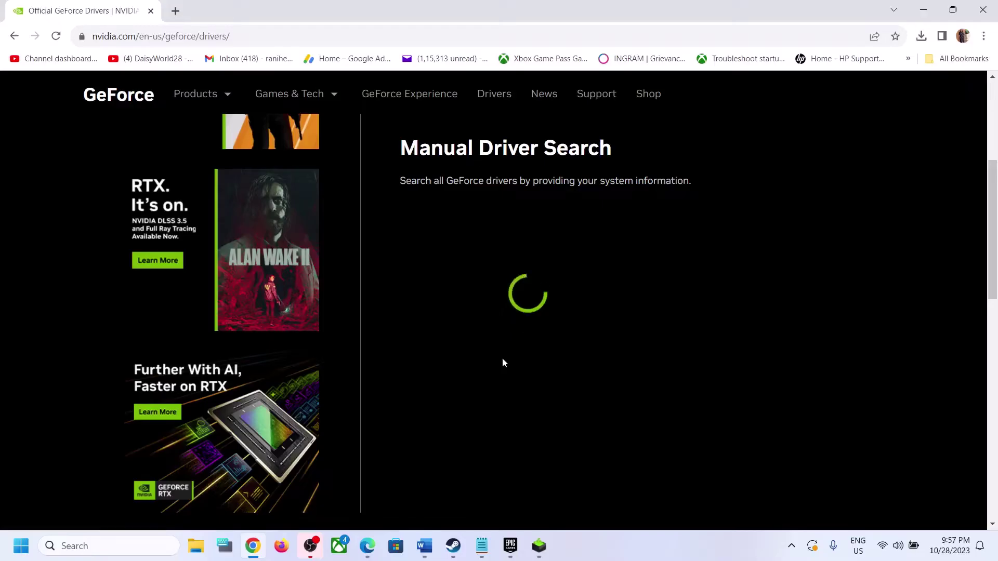
# Open the download page for Game Ready Driver 545.92 from the results.
pyautogui.scroll(2, 443, 323)
pyautogui.moveTo(329, 273); pyautogui.dragTo(474, 274)
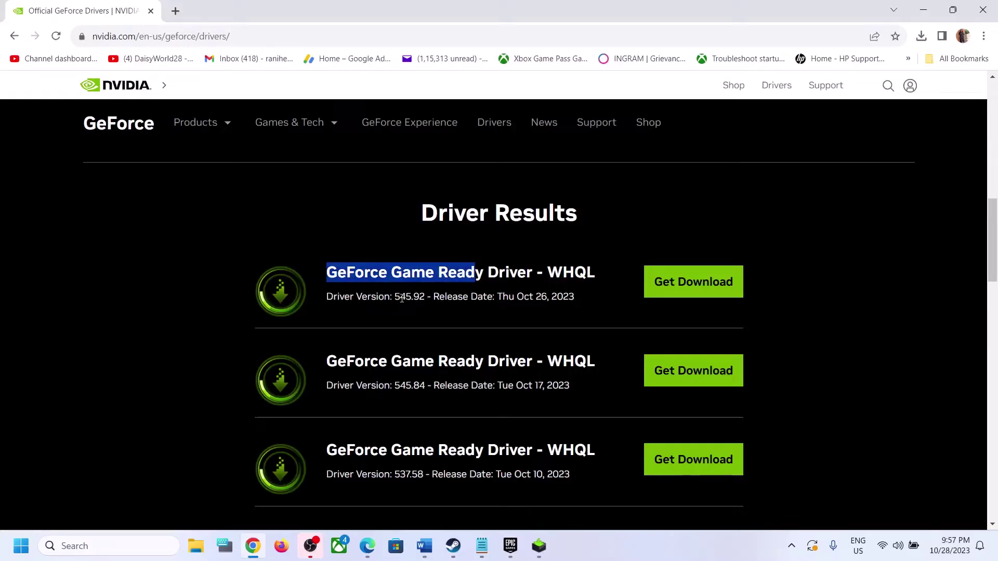
pyautogui.moveTo(393, 297); pyautogui.dragTo(422, 298)
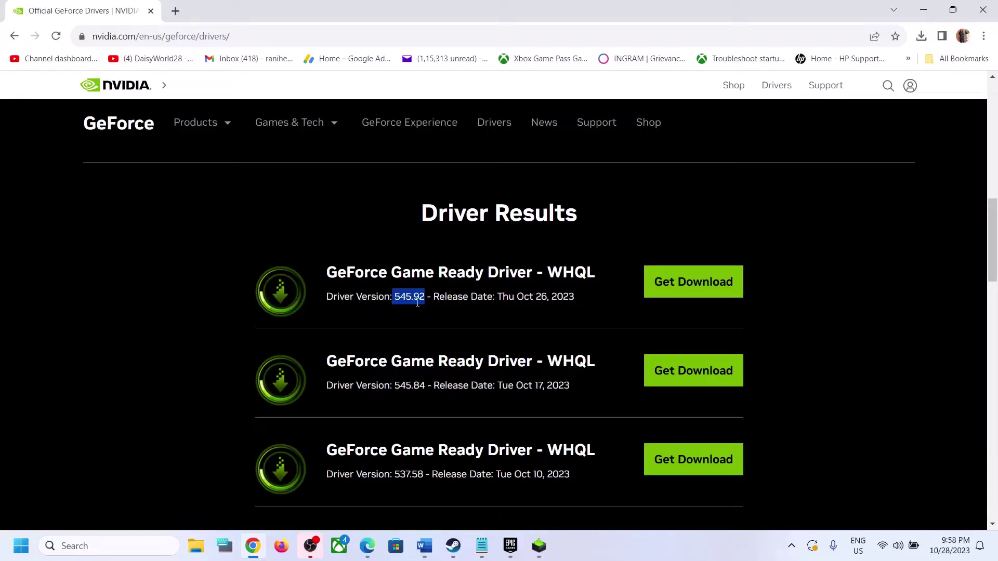
pyautogui.click(684, 287)
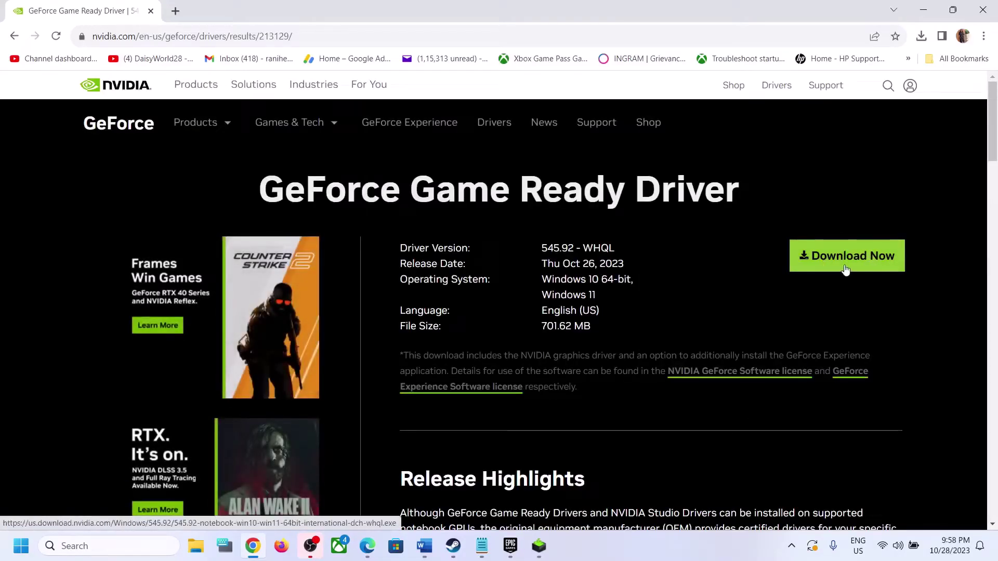
# Run the downloaded 545.92 installer as a Custom (Advanced) clean installation.
pyautogui.click(922, 35)
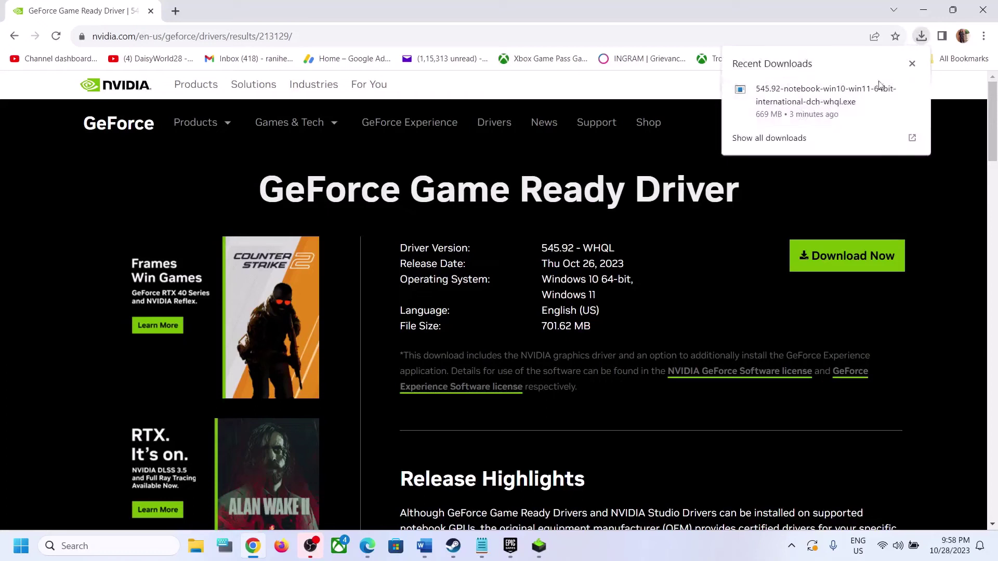
pyautogui.click(804, 108)
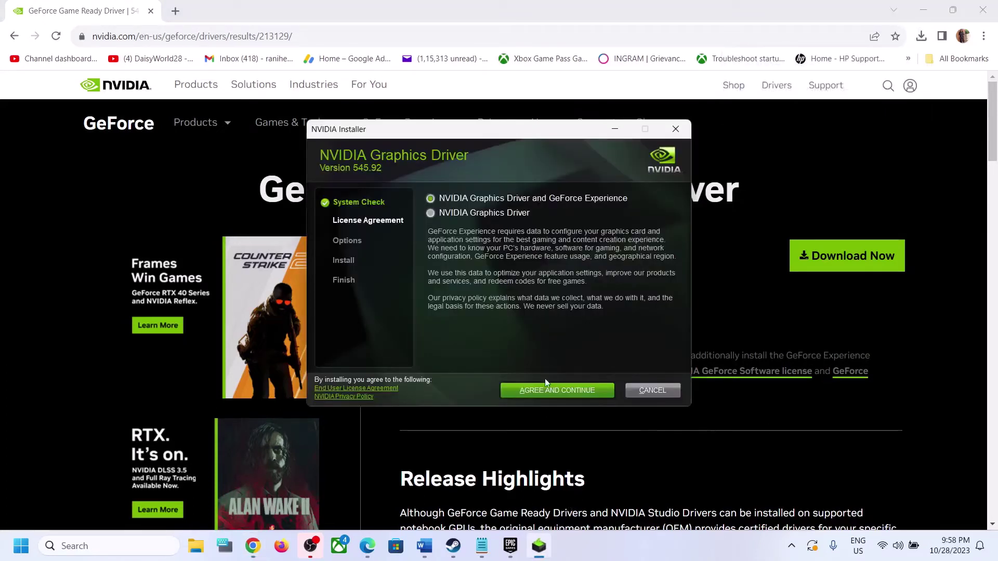
pyautogui.click(558, 392)
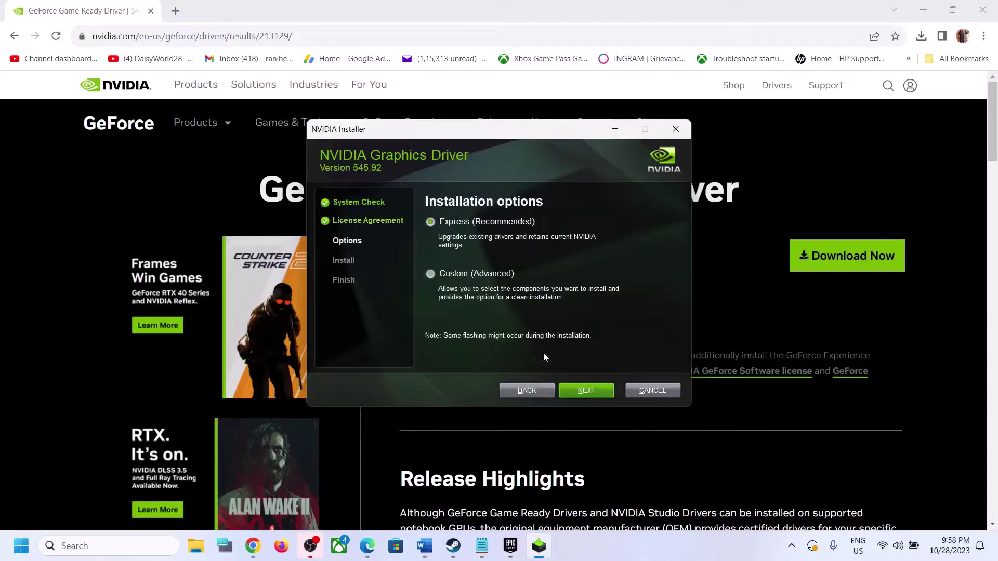
pyautogui.click(448, 276)
pyautogui.click(597, 394)
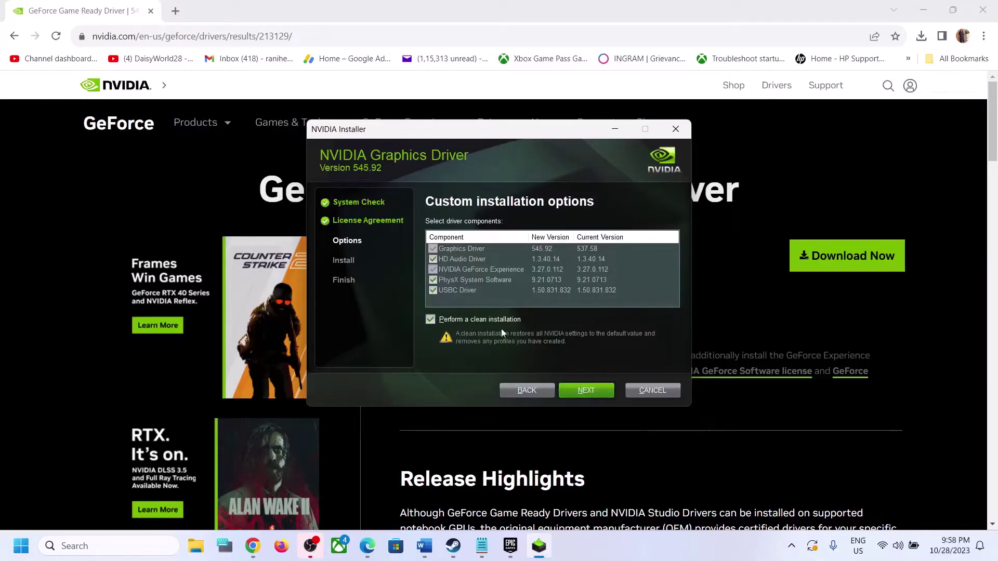
pyautogui.click(590, 390)
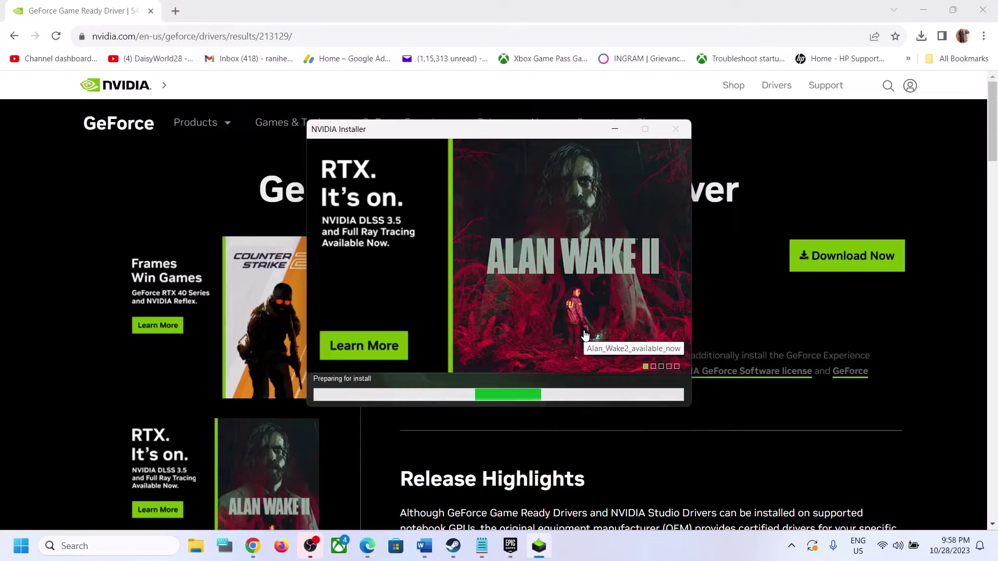
pyautogui.click(714, 539)
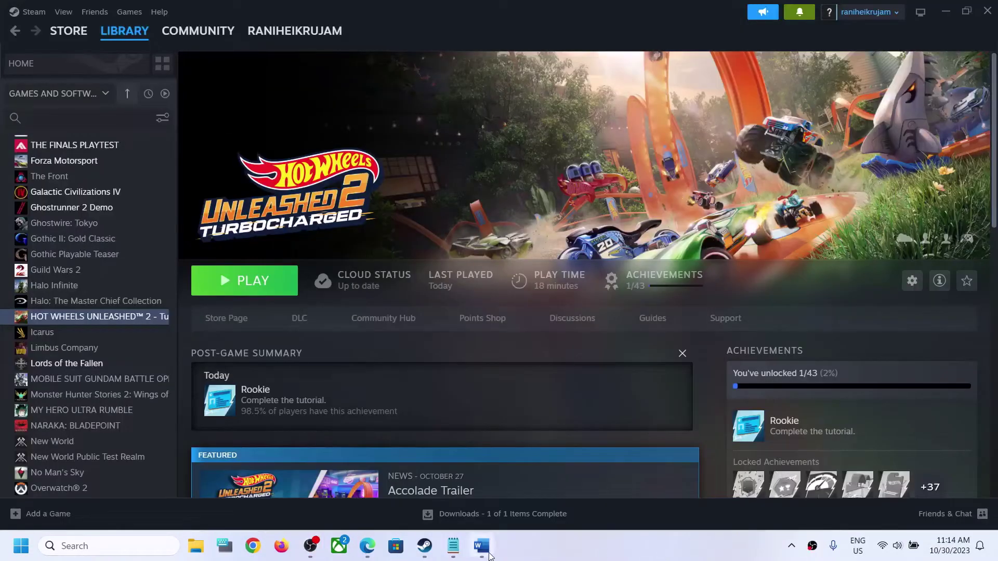
# Return to the Word guide and highlight the Step 5 dedicated graphics card heading.
pyautogui.click(482, 546)
pyautogui.scroll(-3, 292, 262)
pyautogui.moveTo(128, 219); pyautogui.dragTo(352, 263)
# Search Windows for 'graphics settings' and open the Graphics settings page.
pyautogui.click(267, 273)
pyautogui.doubleClick(235, 272)
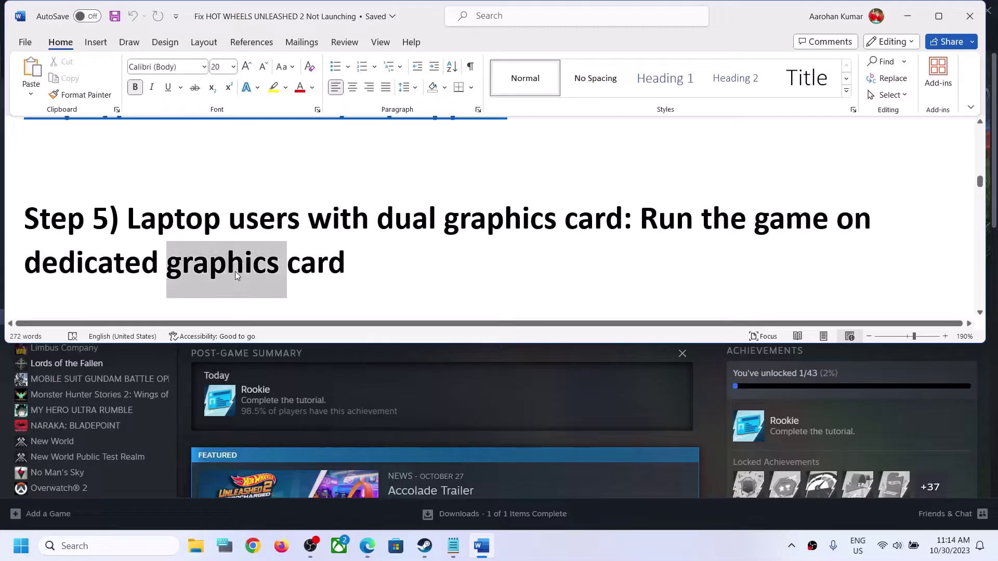
pyautogui.click(128, 543)
pyautogui.write('graphics settings')
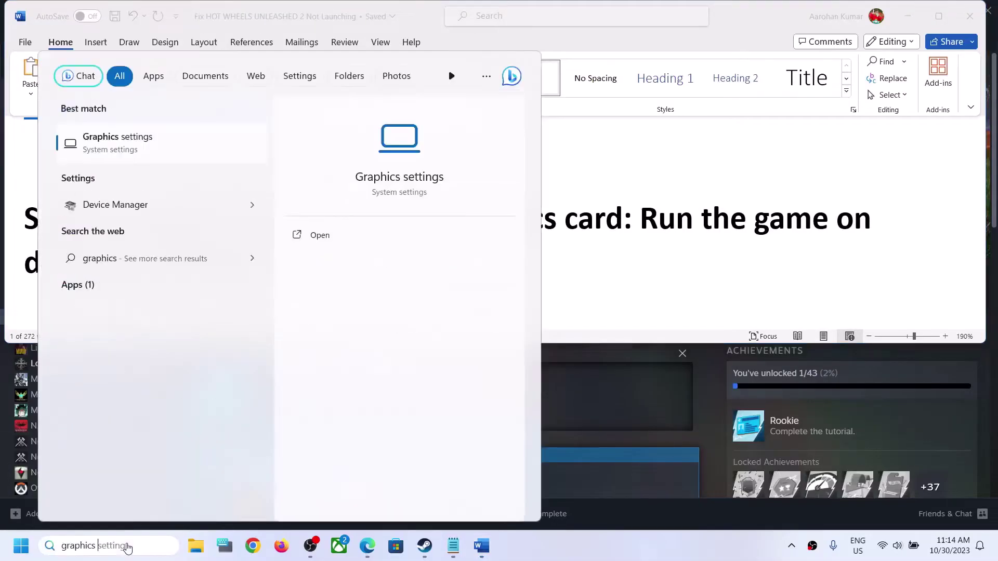
pyautogui.click(150, 142)
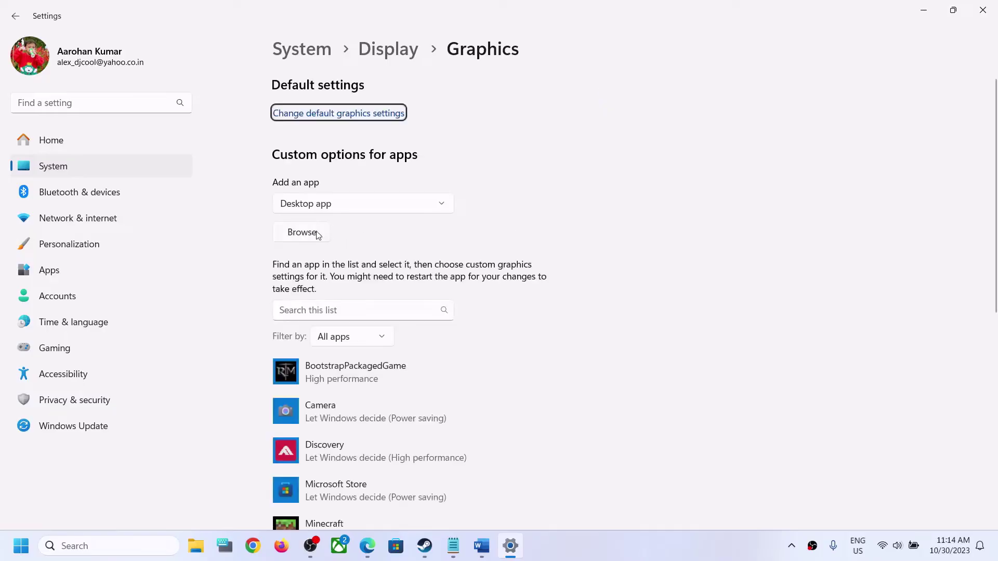
# Add hotwheels2.exe from Steam\steamapps\common\HOT WHEELS UNLEASHED 2 to the graphics app list.
pyautogui.click(318, 234)
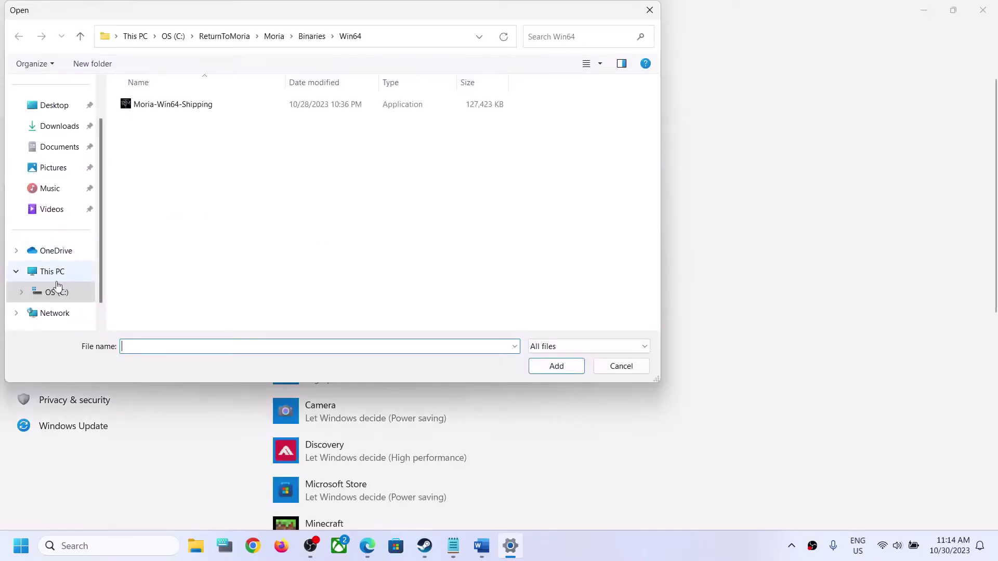
pyautogui.click(54, 273)
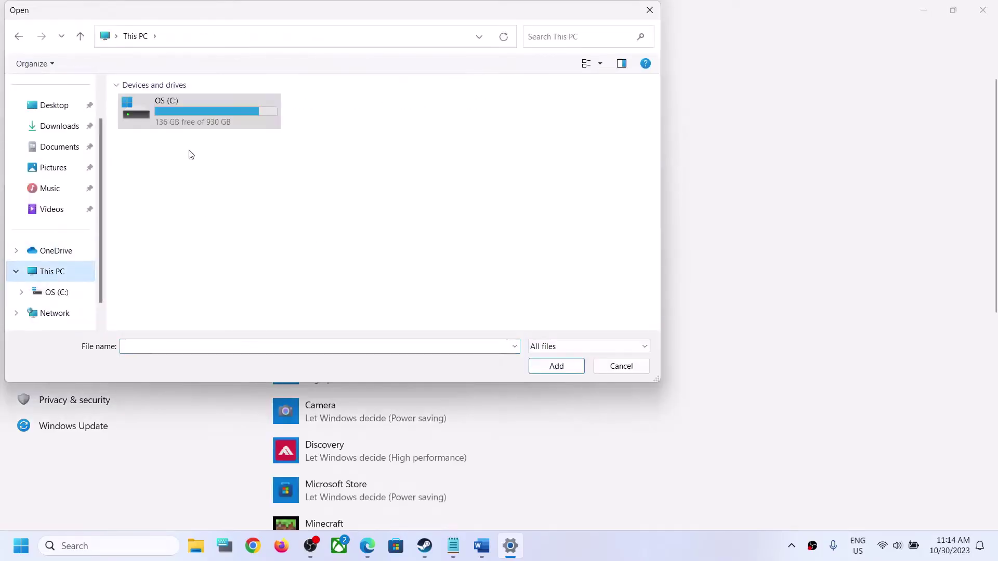
pyautogui.doubleClick(203, 123)
pyautogui.scroll(-1, 206, 171)
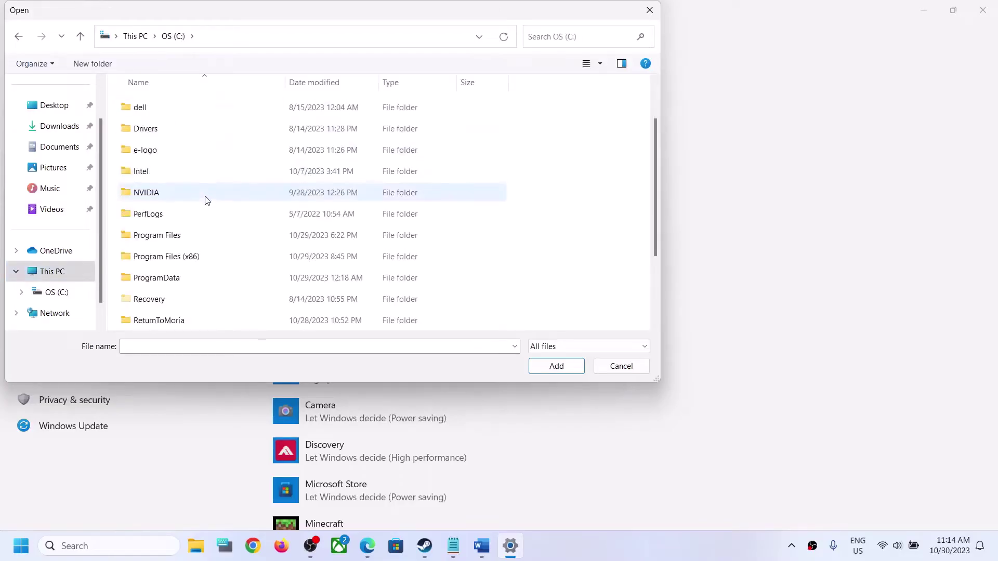
pyautogui.doubleClick(174, 260)
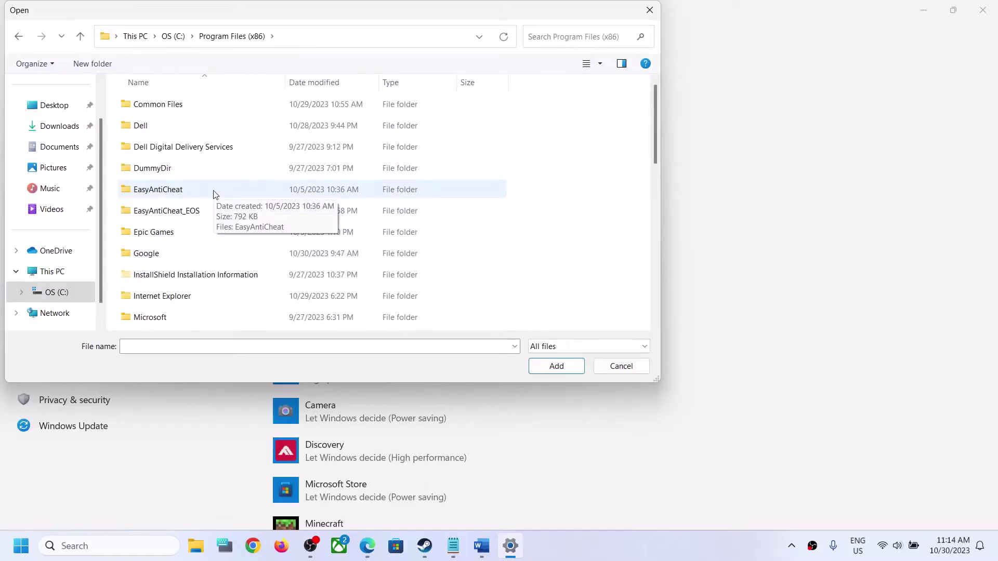
pyautogui.scroll(-4, 215, 194)
pyautogui.doubleClick(169, 260)
pyautogui.scroll(-3, 165, 208)
pyautogui.doubleClick(165, 254)
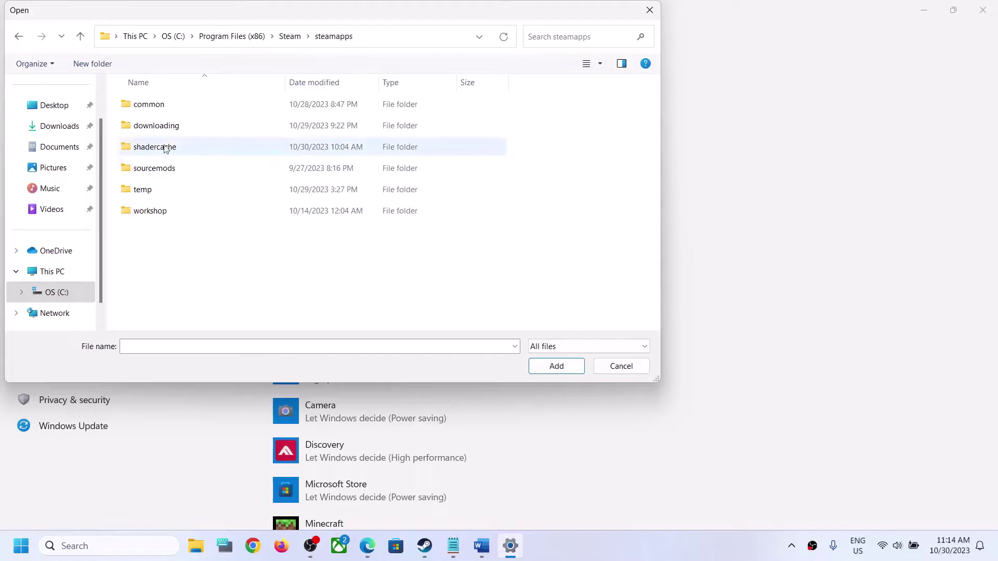
pyautogui.doubleClick(153, 107)
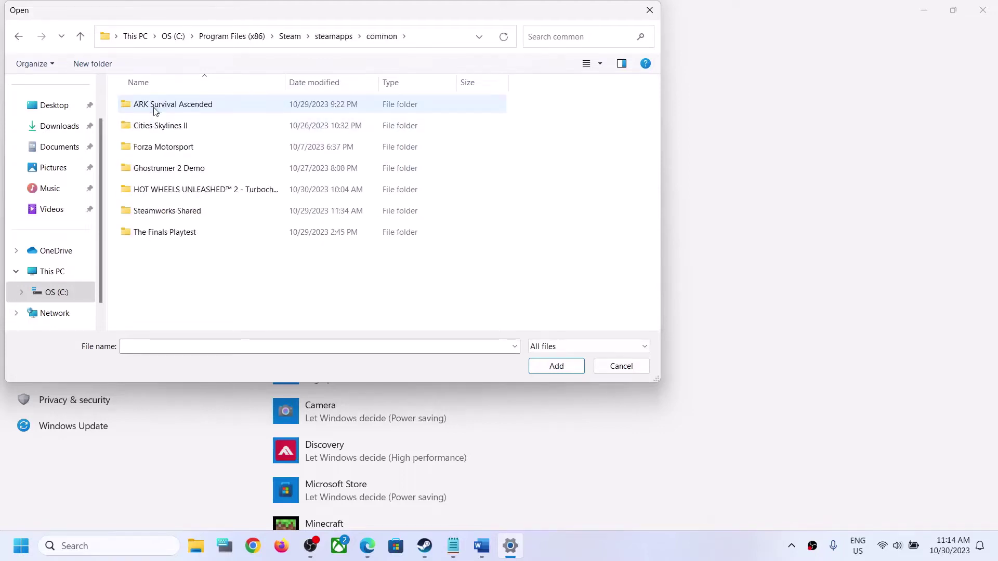
pyautogui.doubleClick(194, 197)
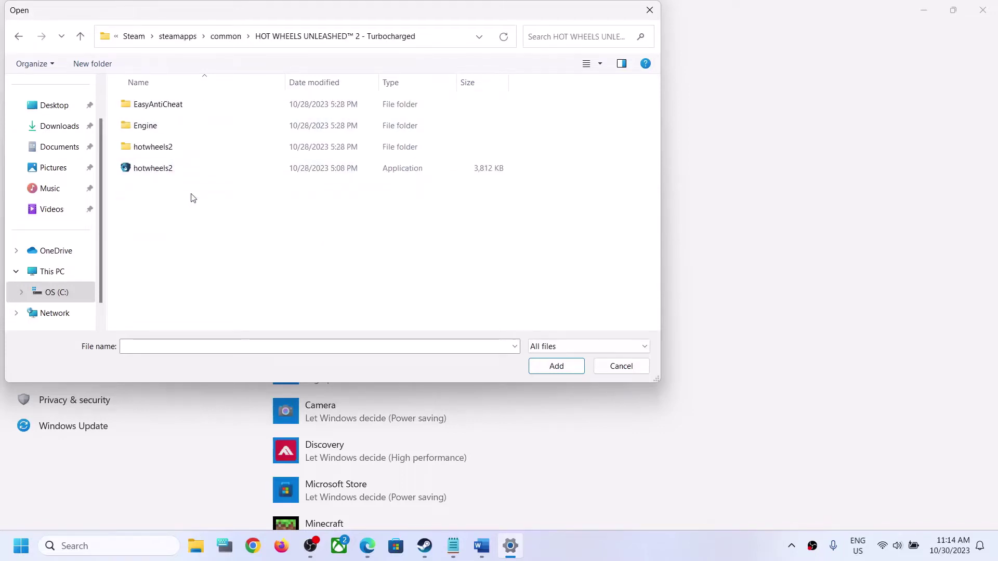
pyautogui.click(148, 173)
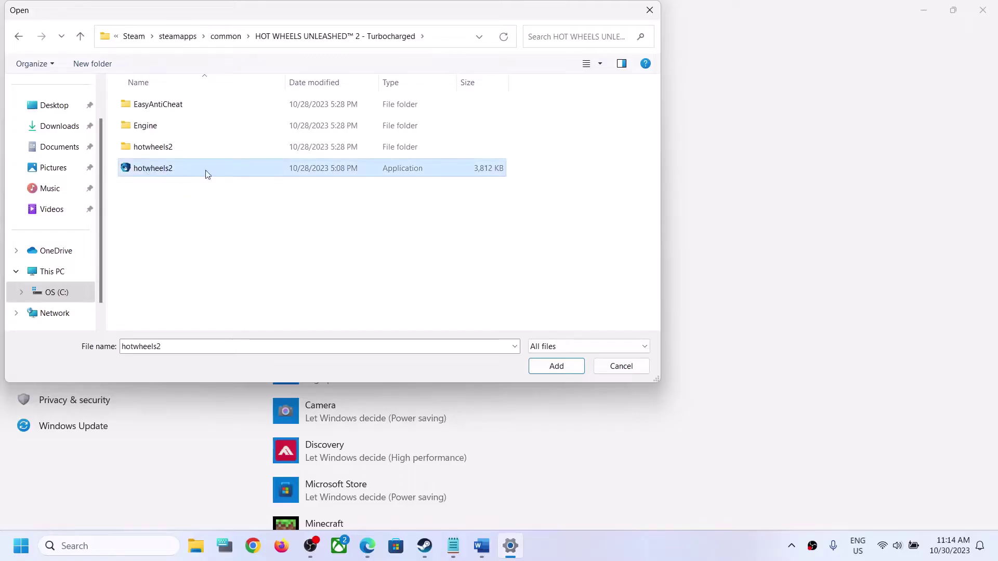
pyautogui.click(565, 367)
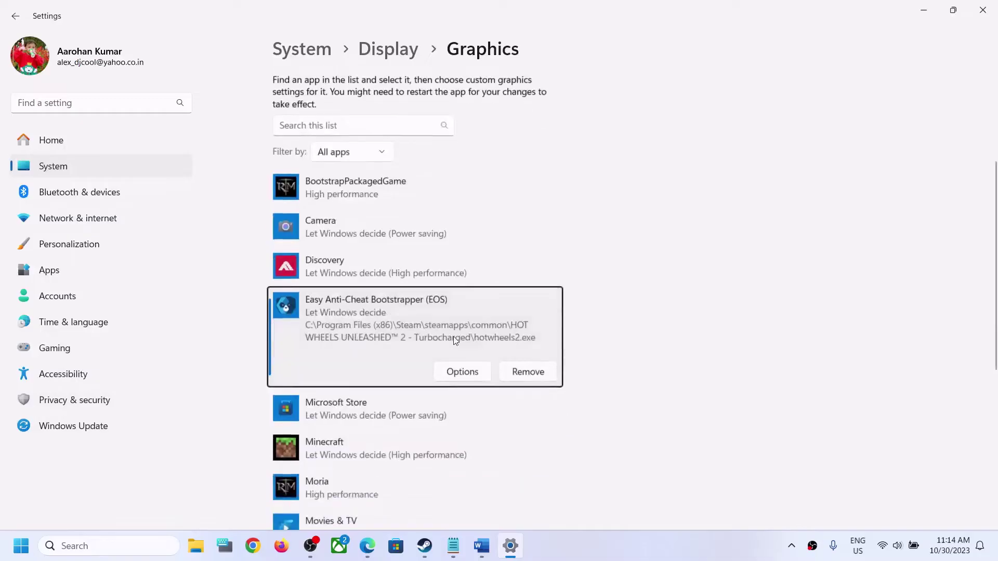
# Set the newly added entry's graphics preference to High performance and save.
pyautogui.click(451, 356)
pyautogui.click(425, 269)
pyautogui.click(474, 371)
pyautogui.scroll(3, 421, 213)
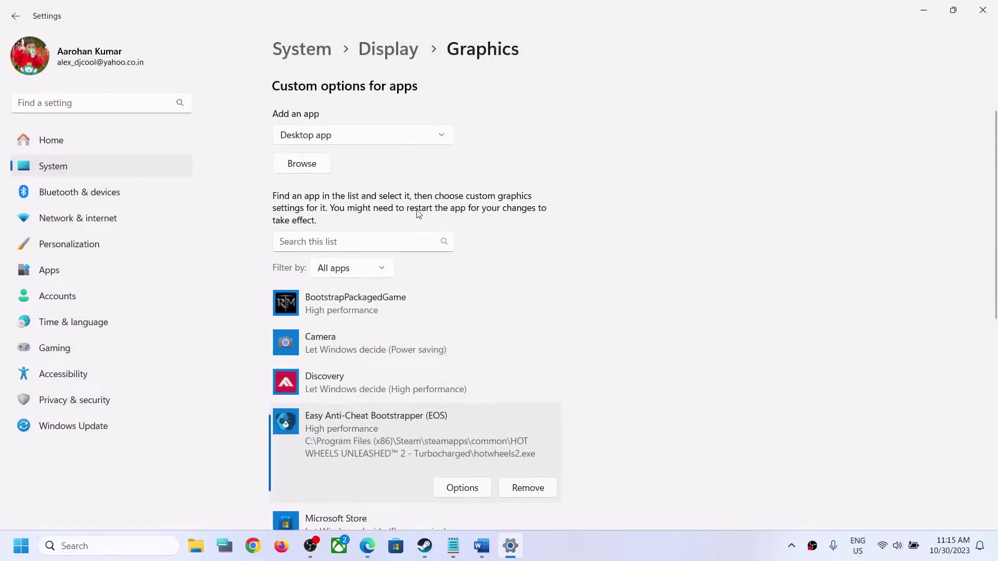
# Add hotwheels2-Win64-Shipping.exe from hotwheels2\Binaries\Win64 to the graphics list.
pyautogui.click(299, 164)
pyautogui.click(135, 152)
pyautogui.doubleClick(161, 148)
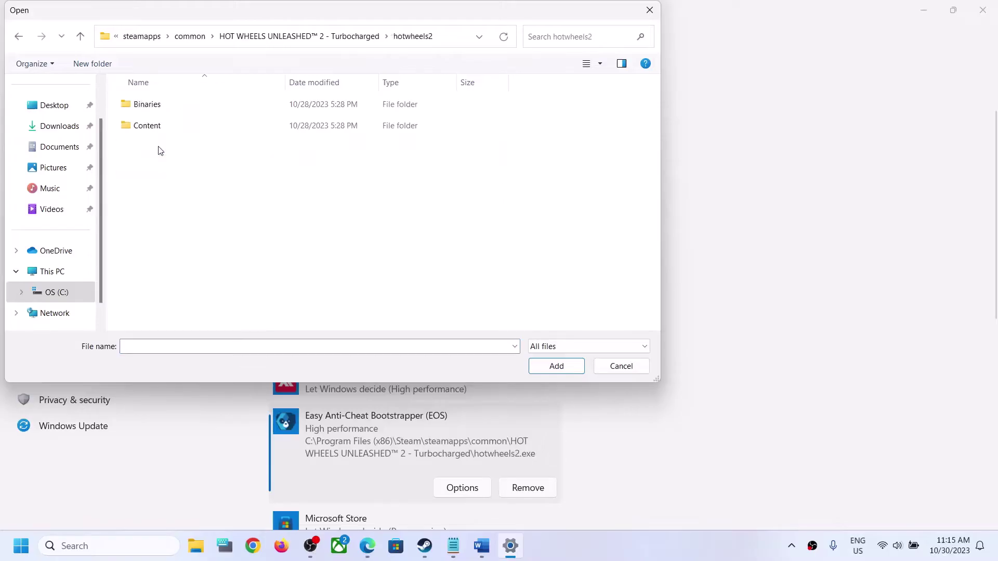
pyautogui.doubleClick(162, 108)
pyautogui.doubleClick(160, 107)
pyautogui.click(169, 107)
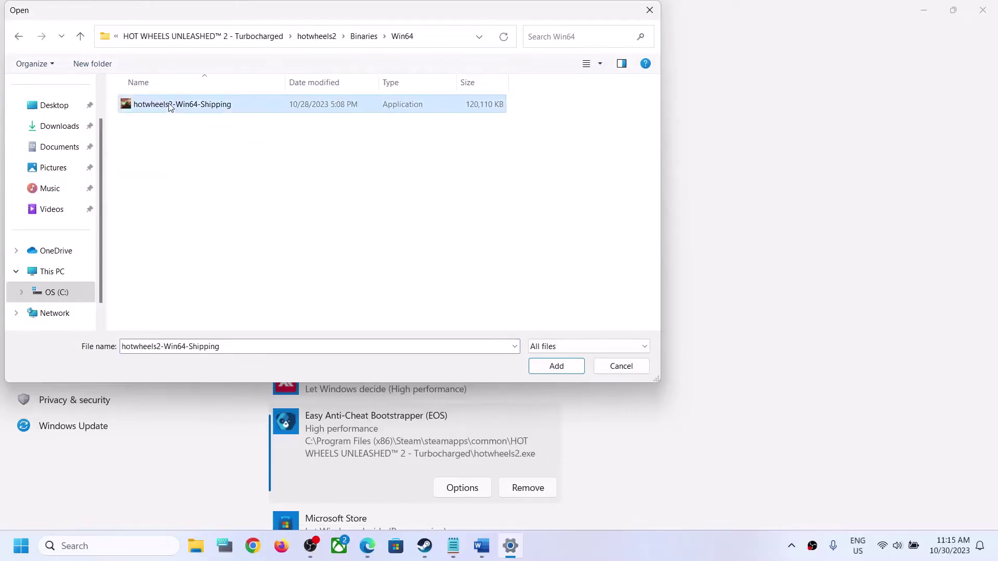
pyautogui.click(548, 367)
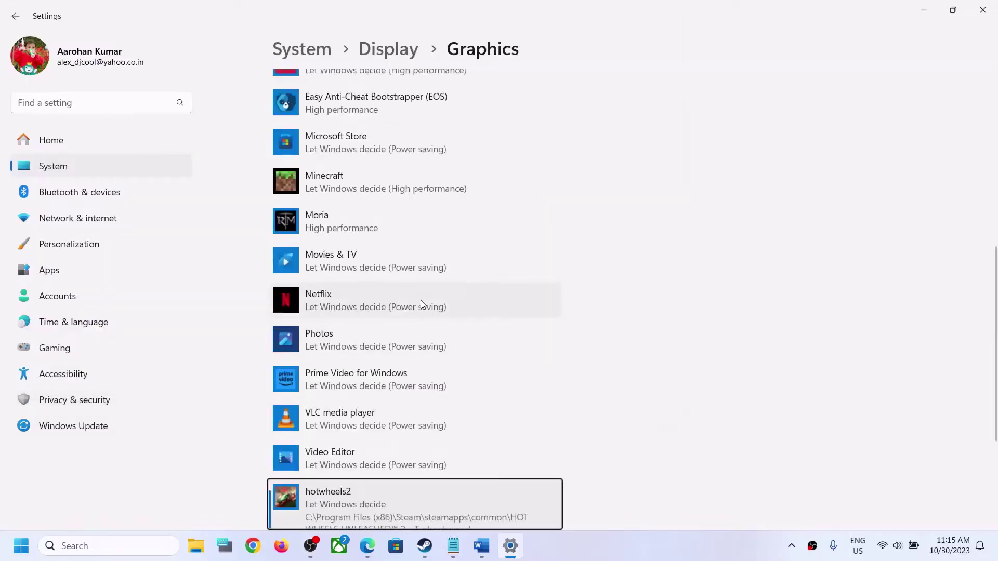
# Set the shipping executable to High performance, save, and close Settings.
pyautogui.click(462, 407)
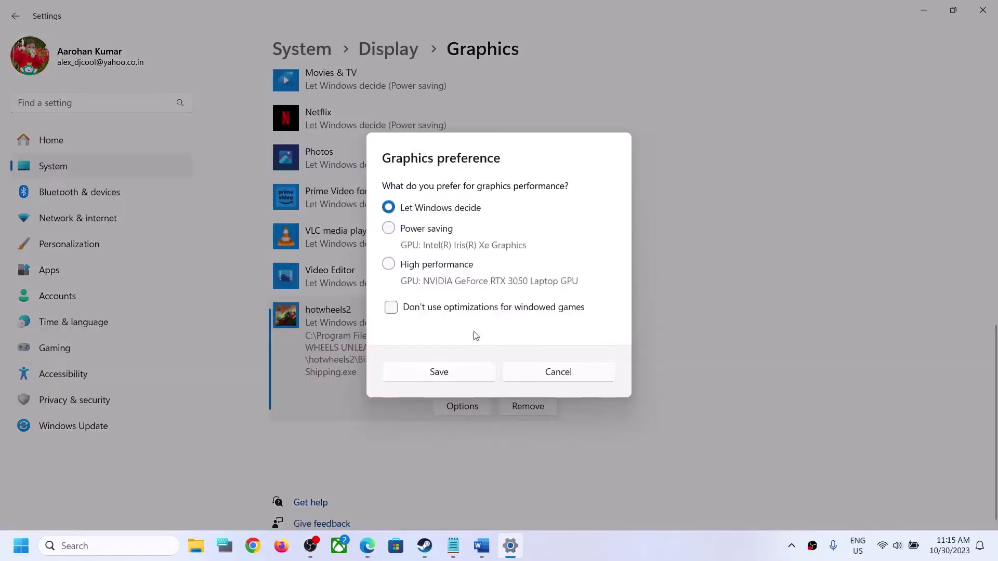
pyautogui.click(422, 269)
pyautogui.click(456, 373)
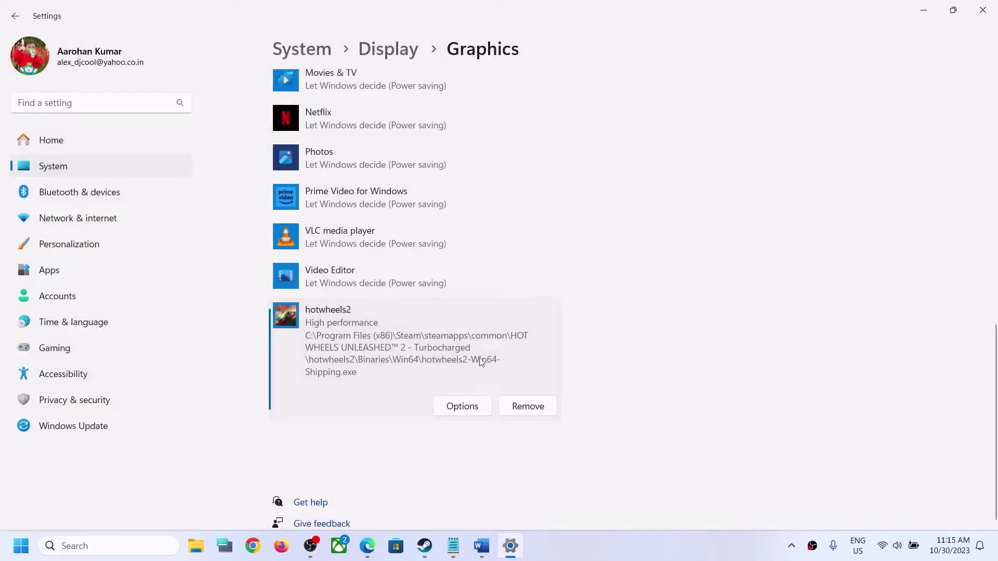
pyautogui.click(983, 10)
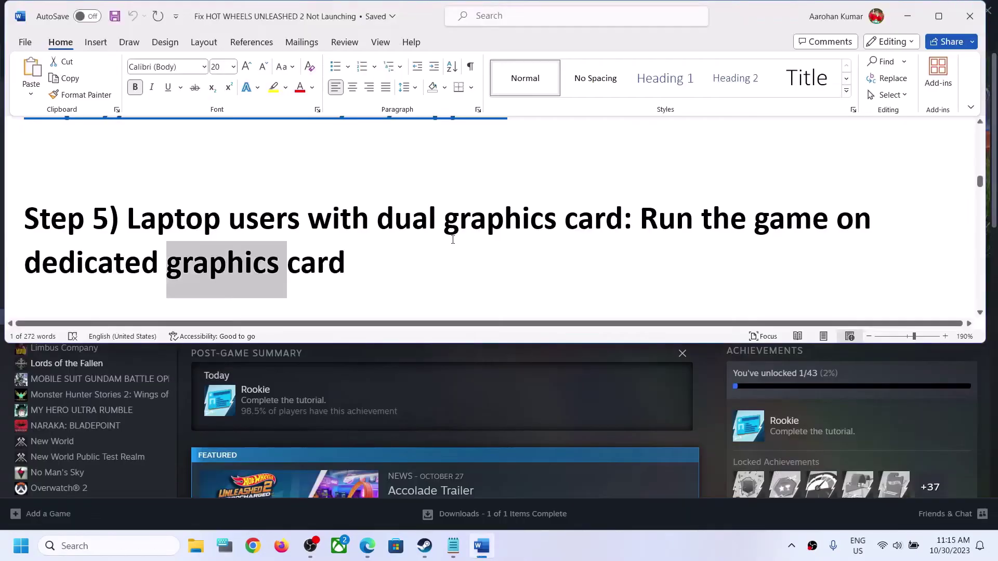
# Open the HOT WHEELS UNLEASHED 2 - Turbocharged install folder through Steam's Browse local files.
pyautogui.scroll(-3, 328, 260)
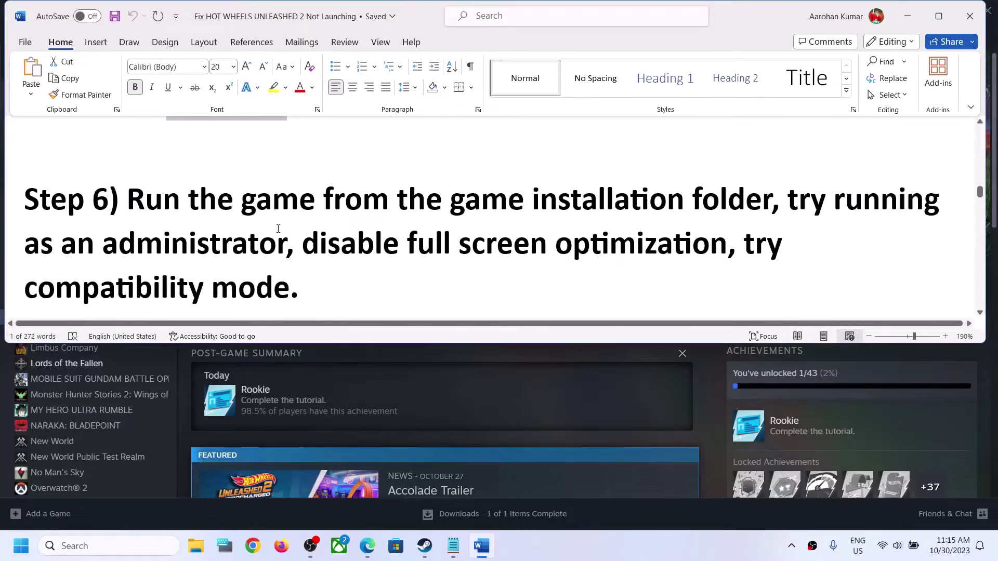
pyautogui.moveTo(151, 203); pyautogui.dragTo(685, 204)
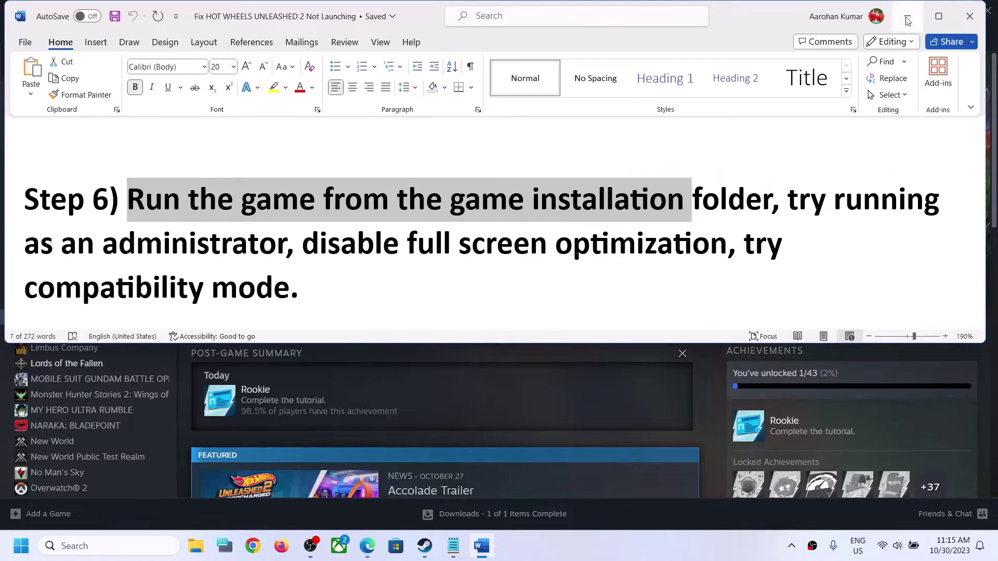
pyautogui.hotkey('alt', 'Tab')
pyautogui.rightClick(99, 319)
pyautogui.moveTo(130, 397)
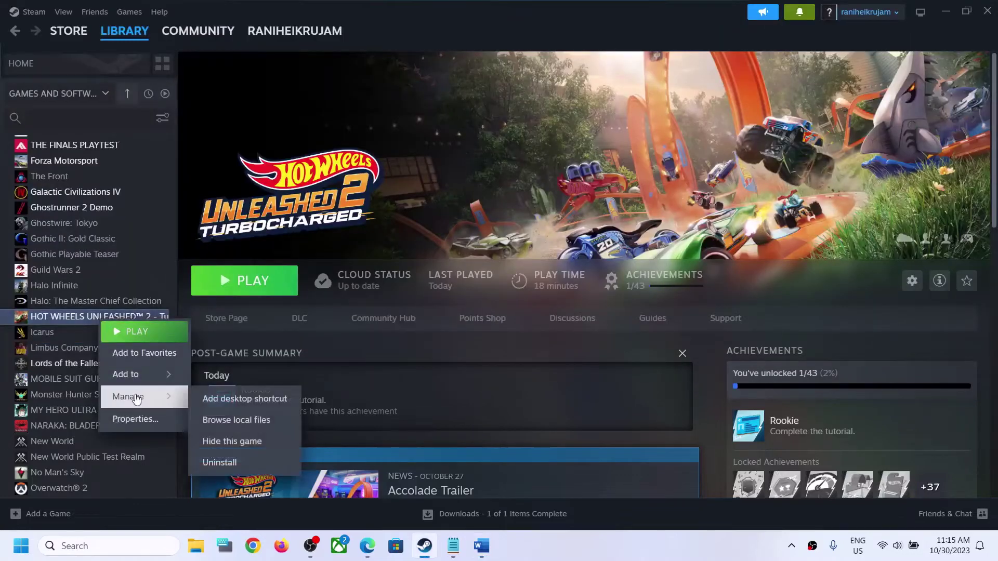
pyautogui.click(251, 419)
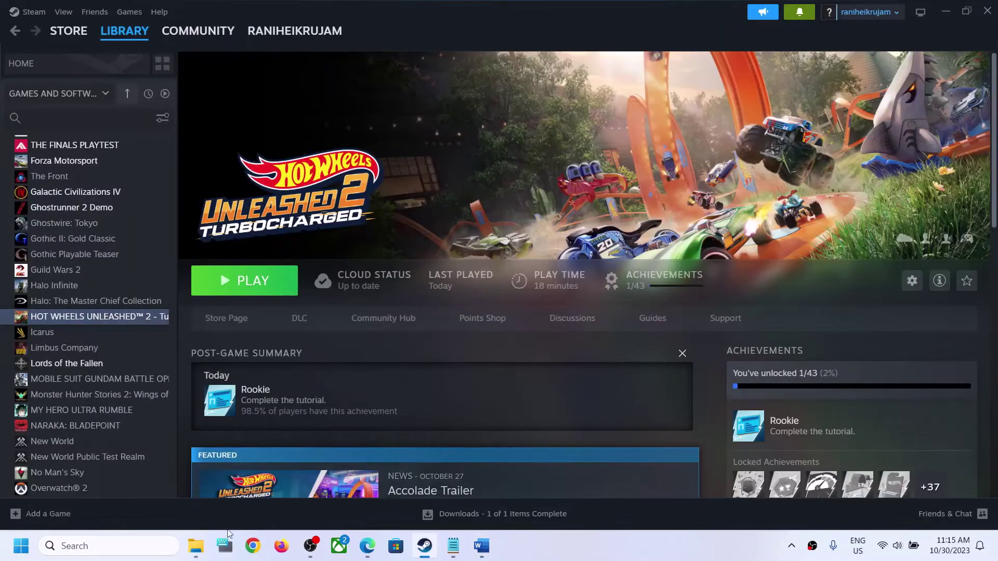
pyautogui.click(202, 552)
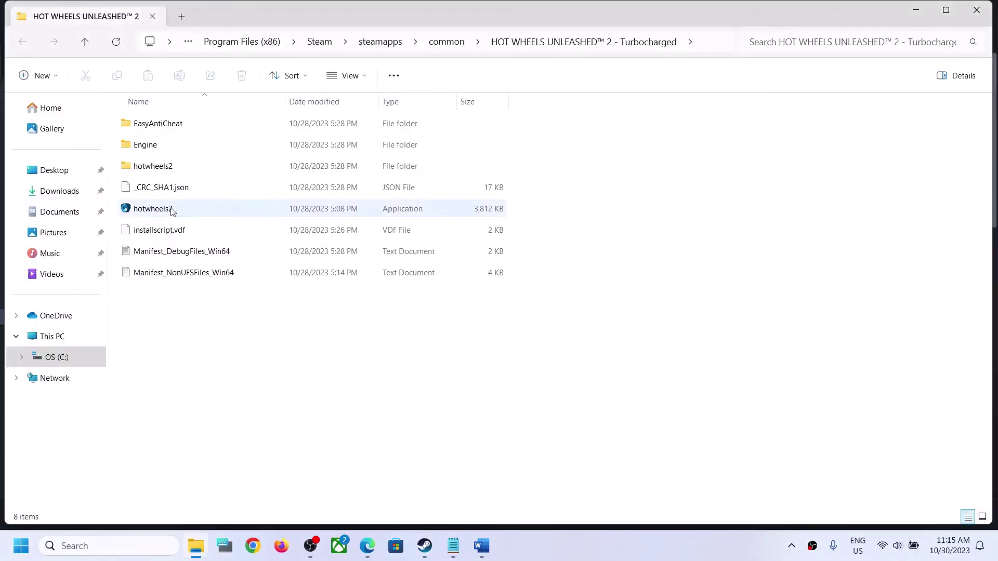
# Launch hotwheels2 from the install folder, then return to the folder.
pyautogui.click(170, 212)
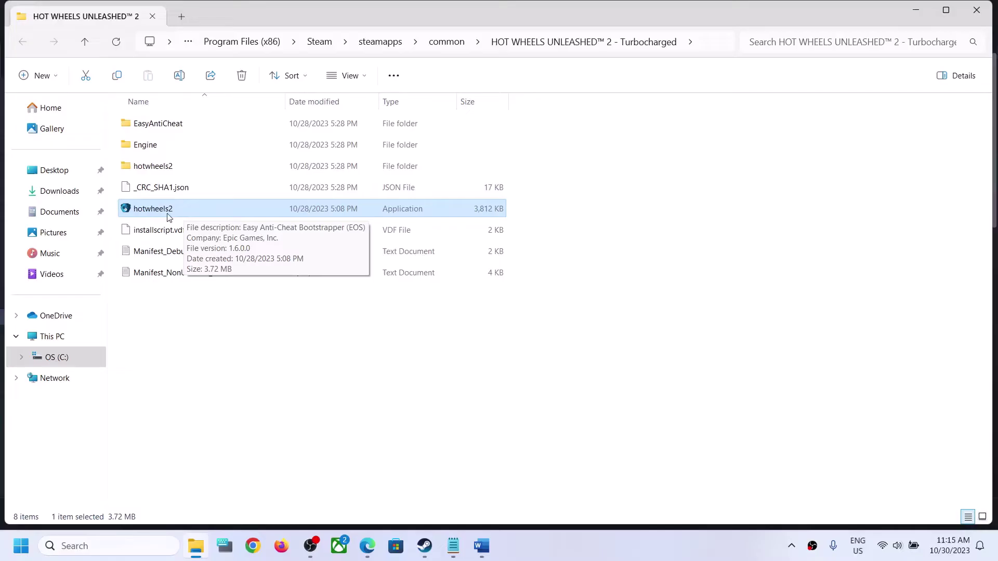
pyautogui.doubleClick(178, 217)
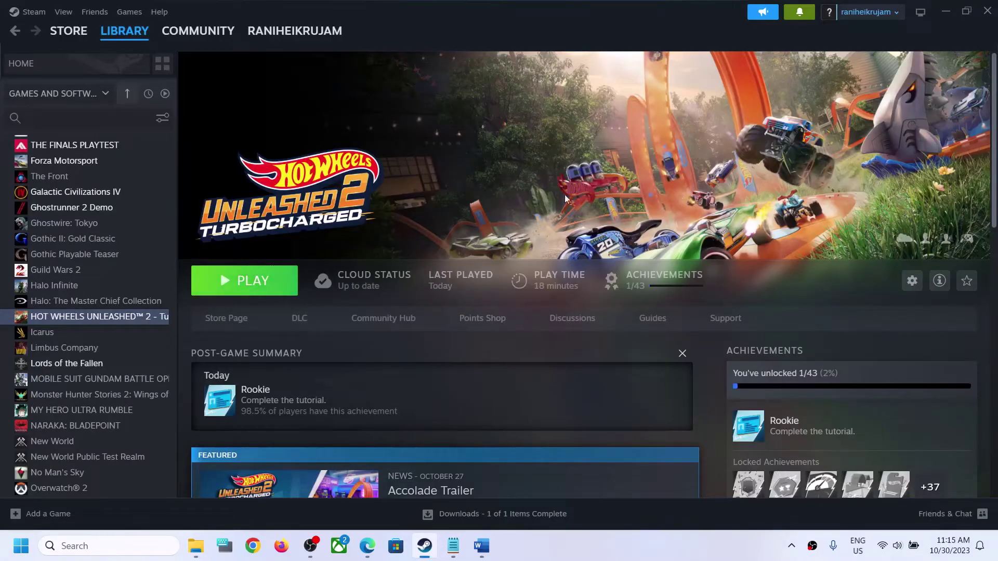
pyautogui.click(946, 11)
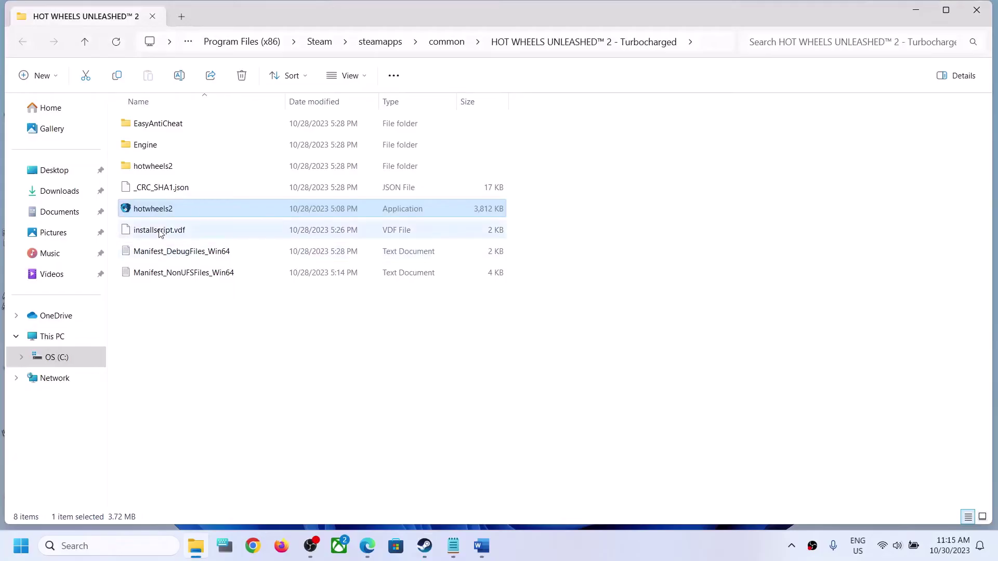
# Set the hotwheels2 launcher to run as administrator and apply.
pyautogui.moveTo(193, 216)
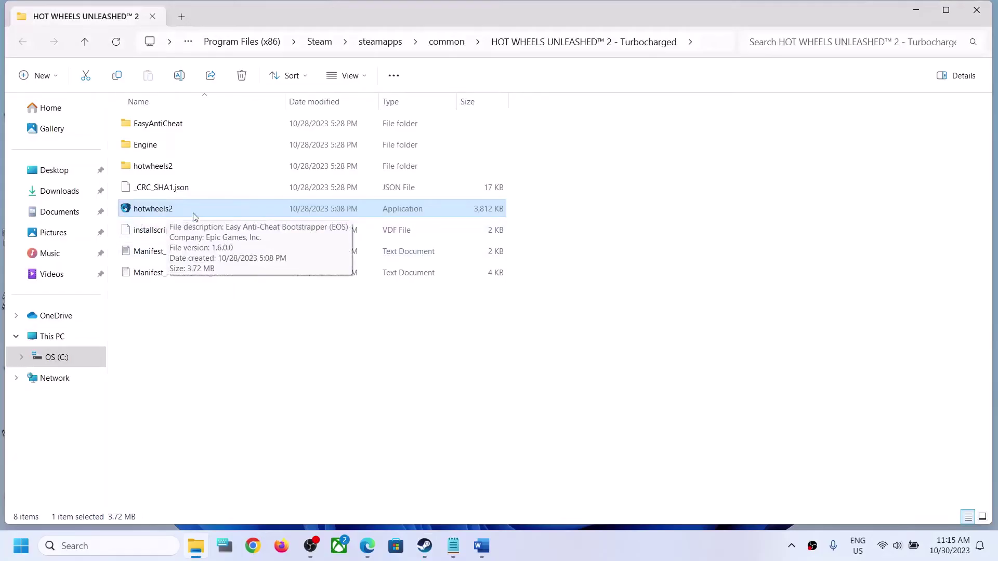
pyautogui.rightClick(159, 211)
pyautogui.click(209, 409)
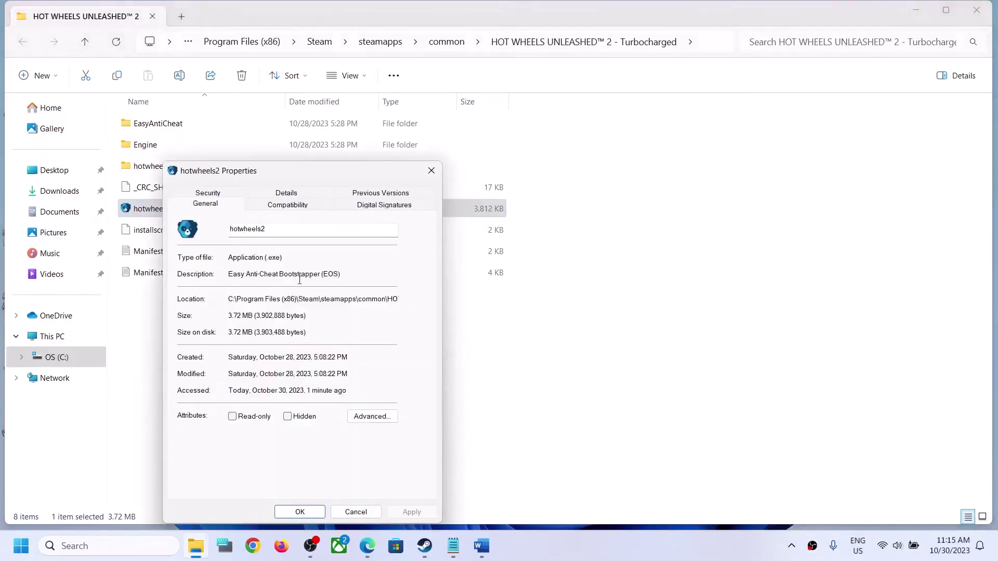
pyautogui.click(294, 207)
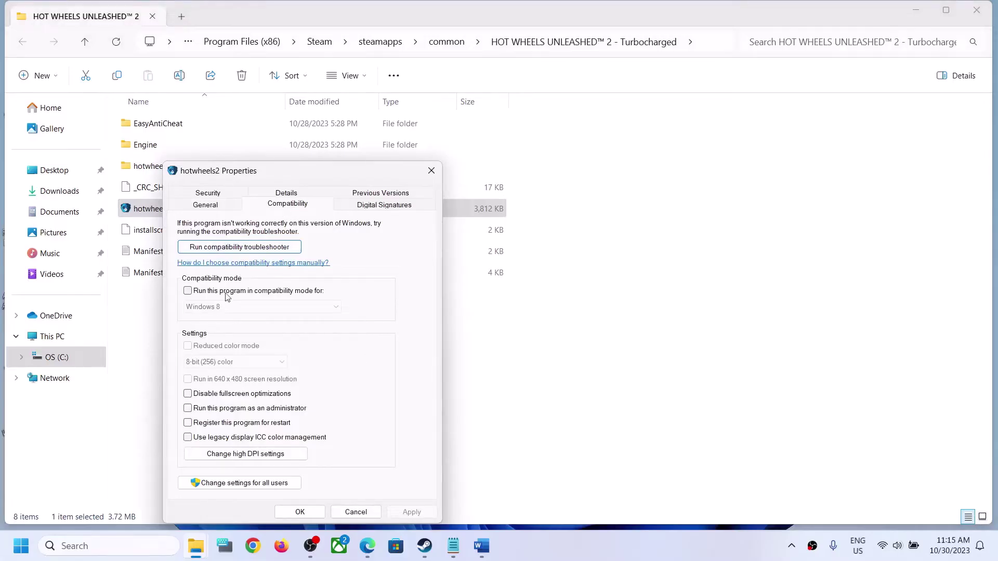
pyautogui.click(188, 409)
pyautogui.click(302, 512)
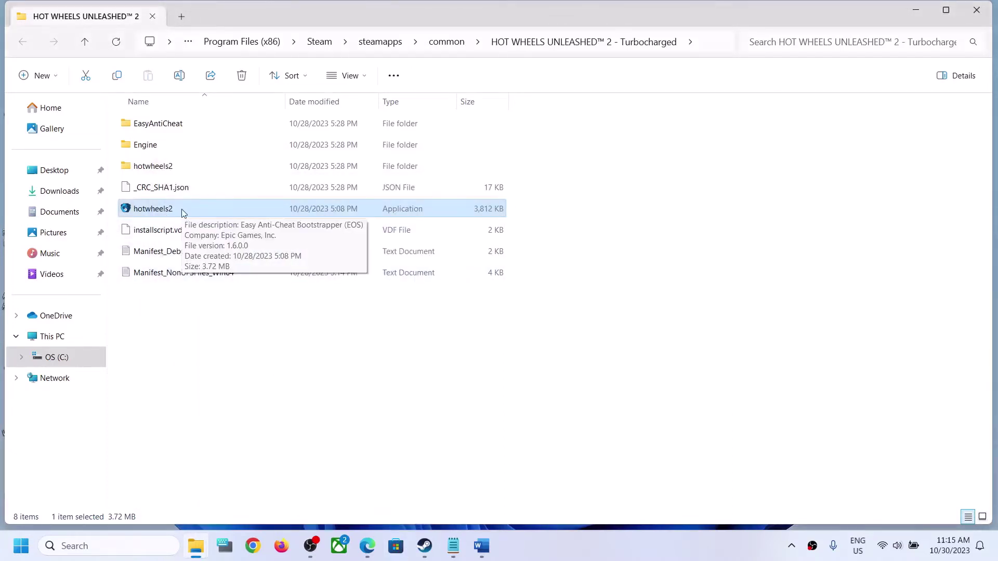
# Disable fullscreen optimizations for the hotwheels2 launcher and save.
pyautogui.rightClick(183, 211)
pyautogui.click(249, 399)
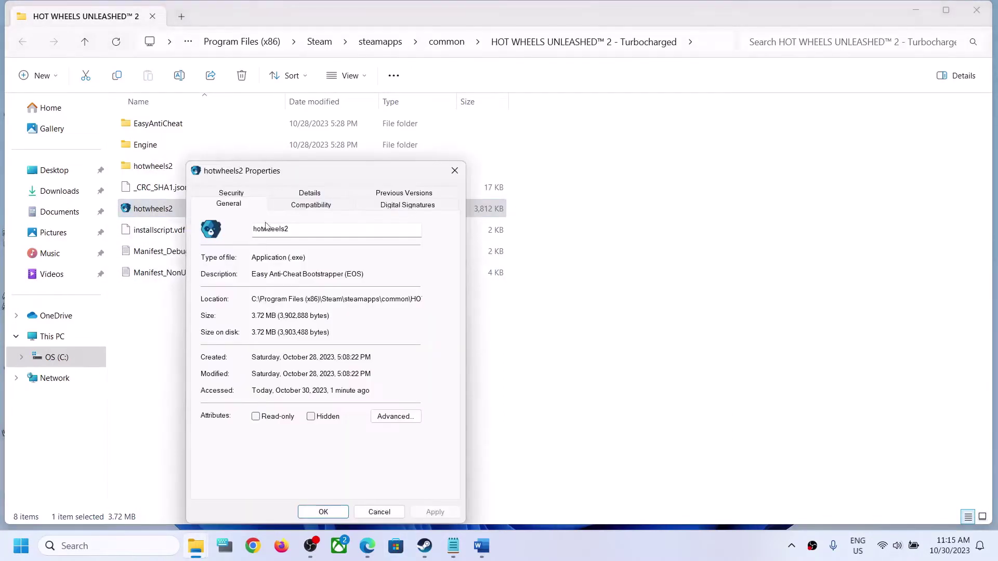
pyautogui.click(307, 206)
pyautogui.click(211, 395)
pyautogui.click(435, 512)
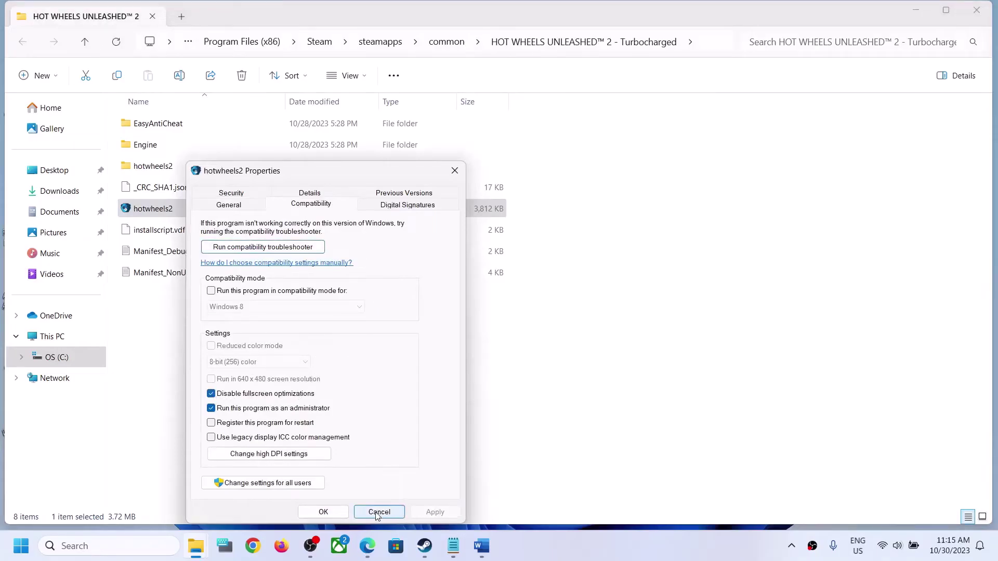
pyautogui.click(323, 512)
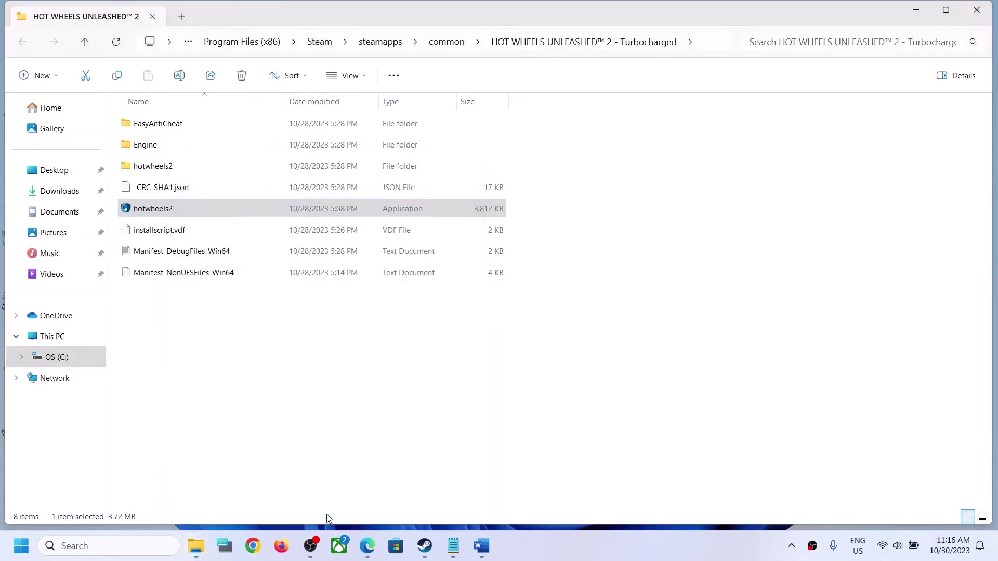
# Enable Windows 8 compatibility mode for the hotwheels2 launcher and apply.
pyautogui.rightClick(170, 213)
pyautogui.click(217, 400)
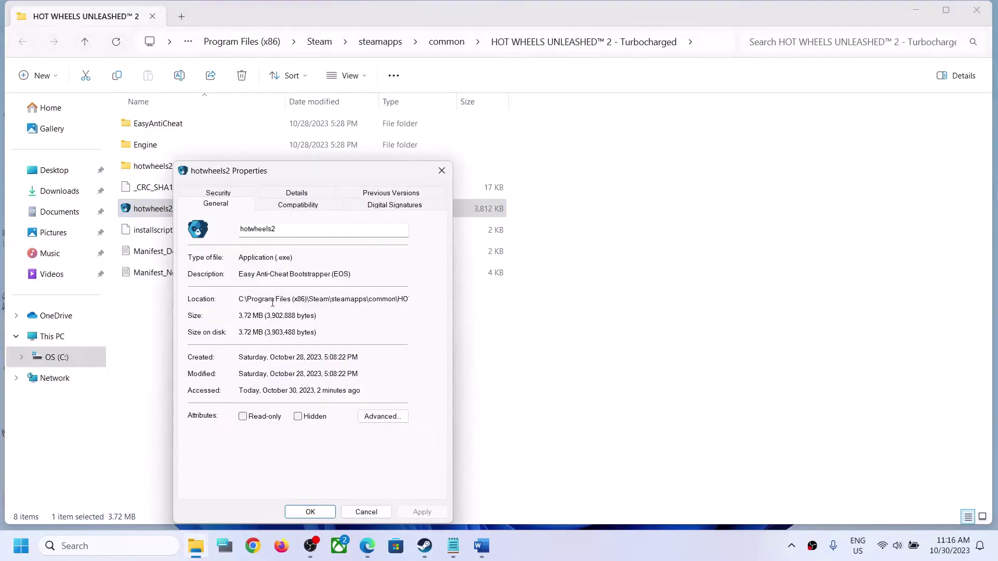
pyautogui.click(297, 205)
pyautogui.click(198, 291)
pyautogui.click(250, 307)
pyautogui.click(250, 353)
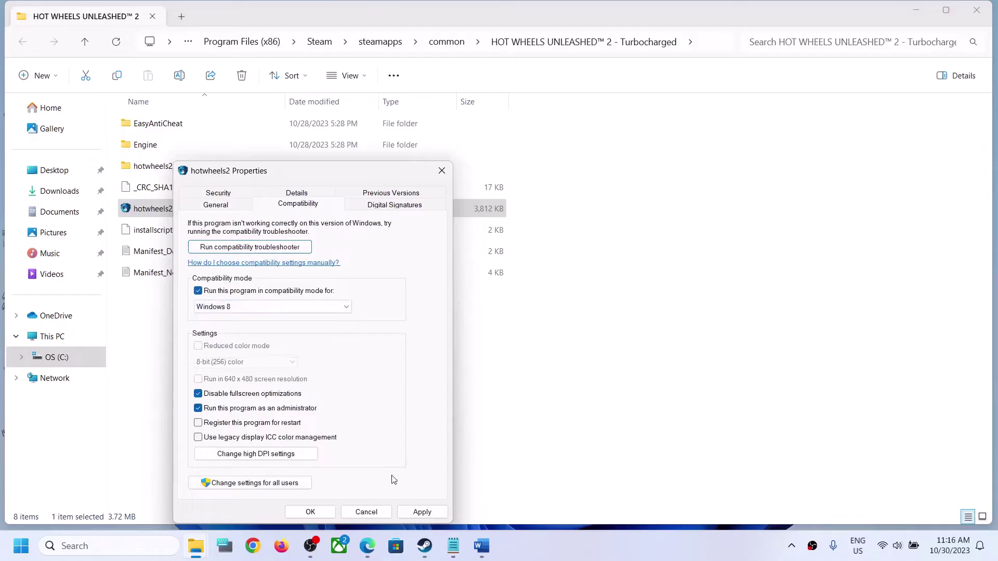
pyautogui.click(422, 512)
pyautogui.click(310, 512)
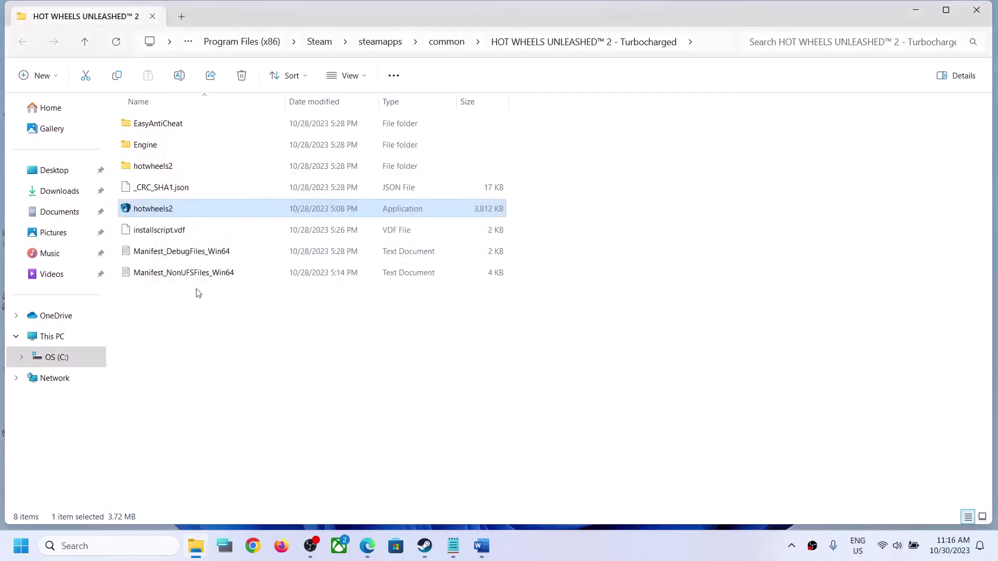
# Change the launcher's compatibility mode from Windows 8 to Windows 7 and save.
pyautogui.rightClick(178, 218)
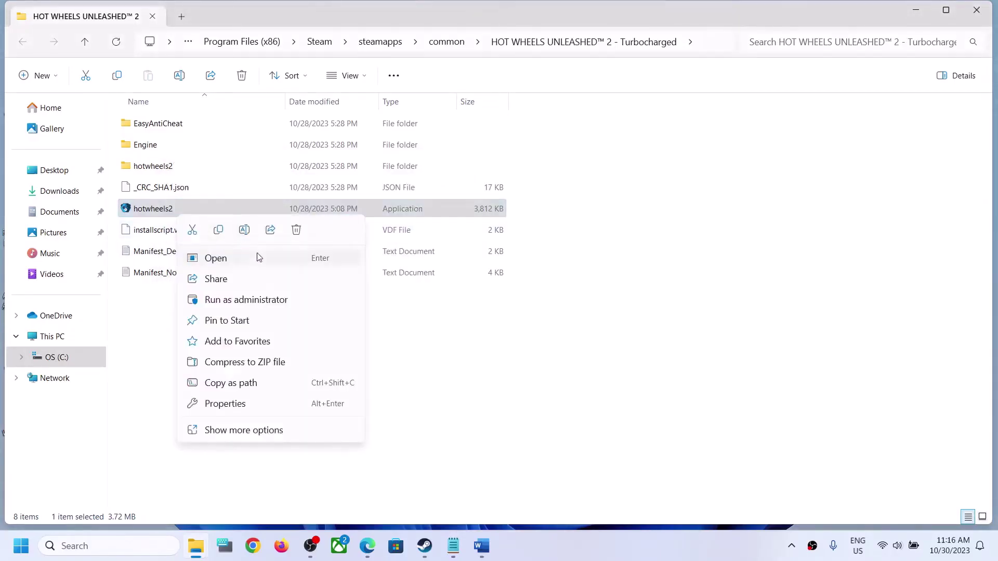
pyautogui.click(243, 405)
pyautogui.click(292, 210)
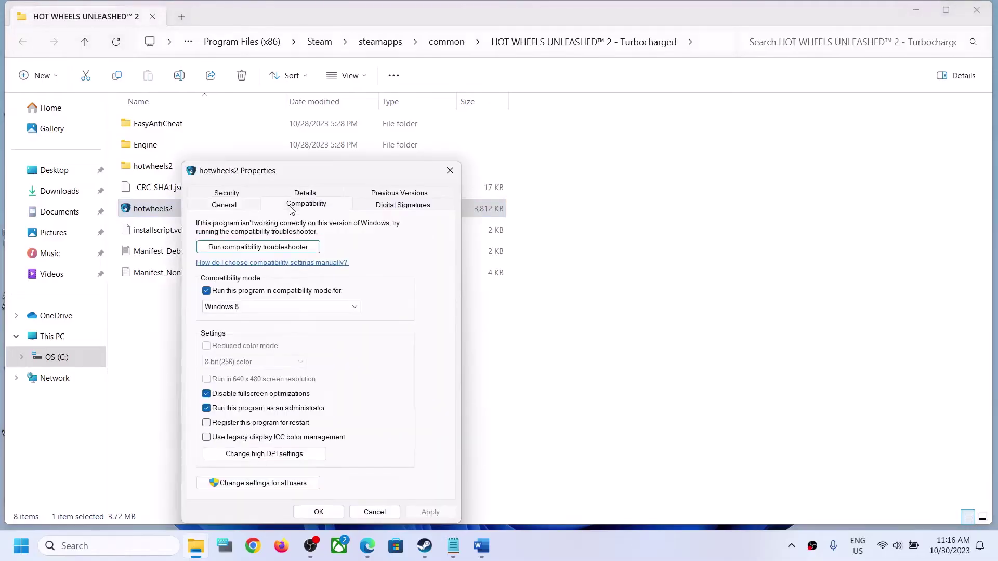
pyautogui.click(259, 310)
pyautogui.click(231, 350)
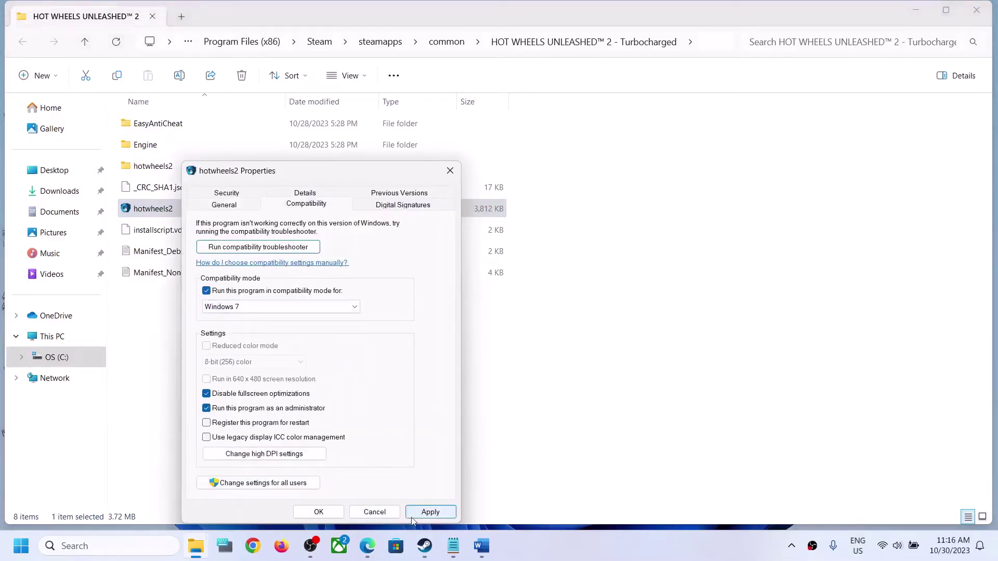
pyautogui.click(318, 512)
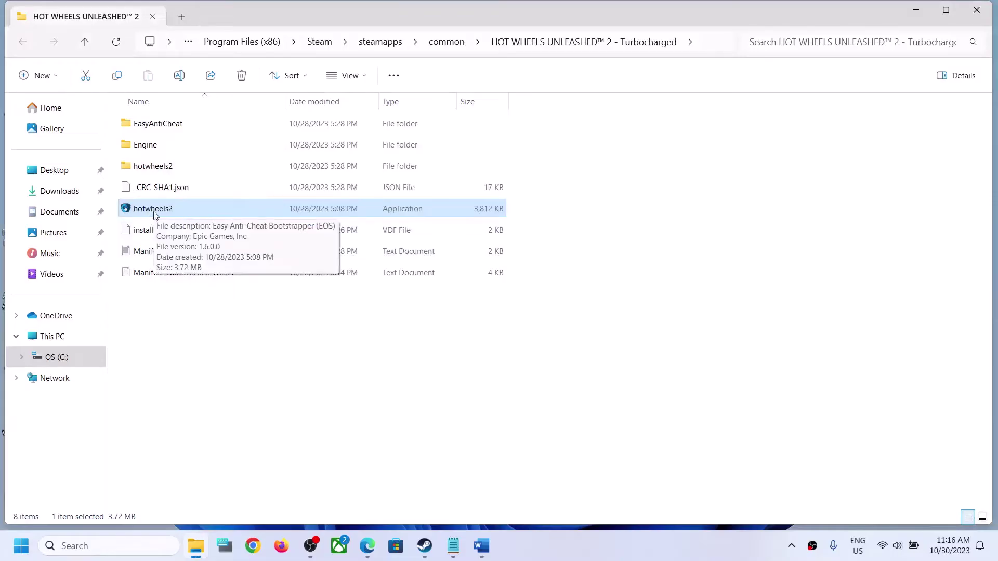
pyautogui.click(150, 169)
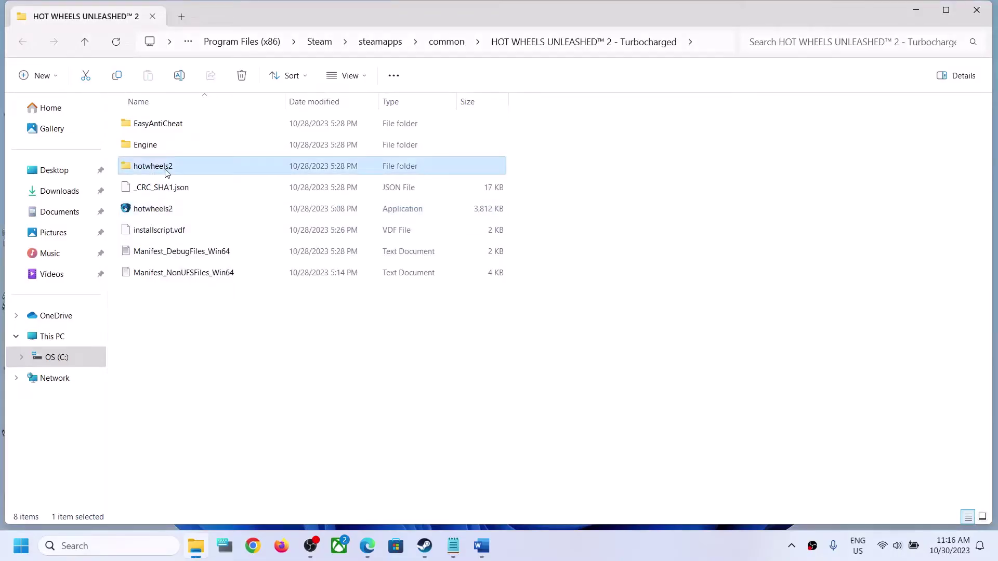
# Open hotwheels2\Binaries\Win64 and select hotwheels2-Win64-Shipping.
pyautogui.doubleClick(168, 173)
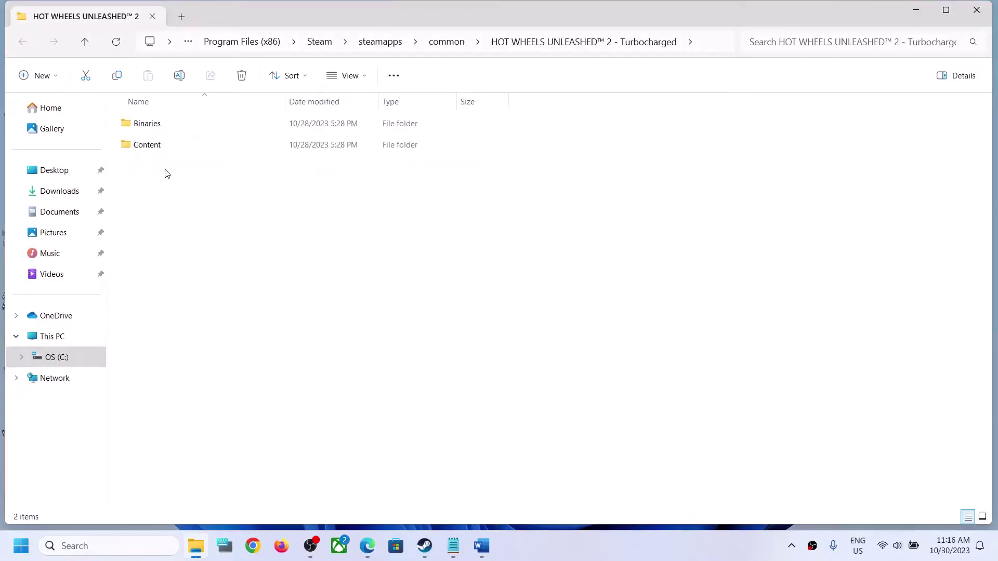
pyautogui.doubleClick(164, 129)
pyautogui.doubleClick(160, 129)
pyautogui.click(183, 148)
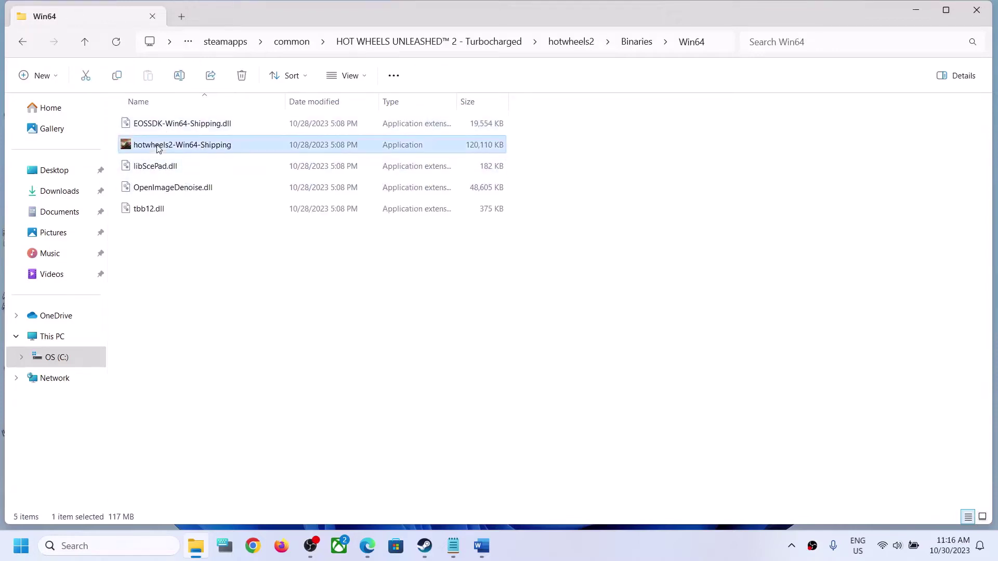
pyautogui.rightClick(216, 149)
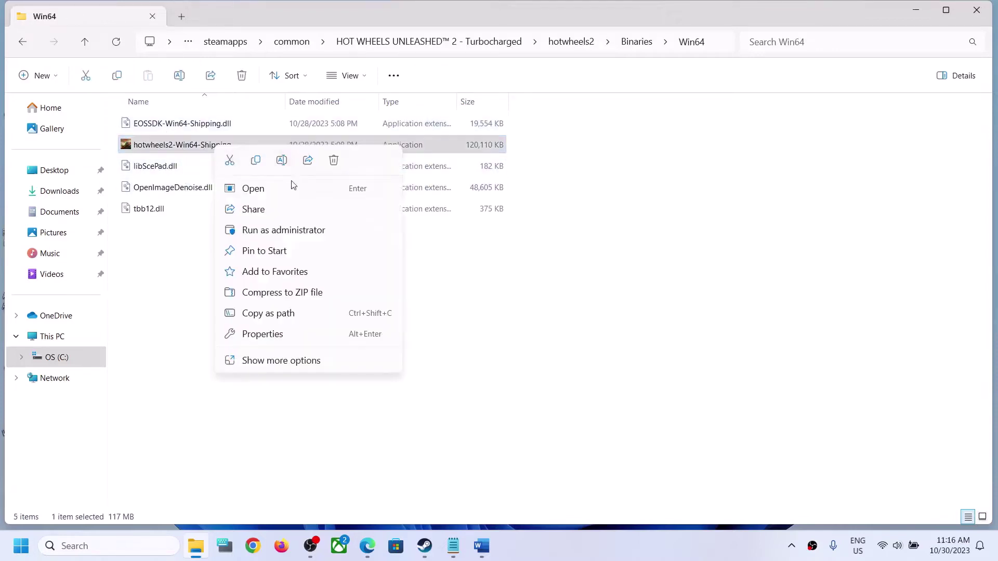
pyautogui.click(200, 245)
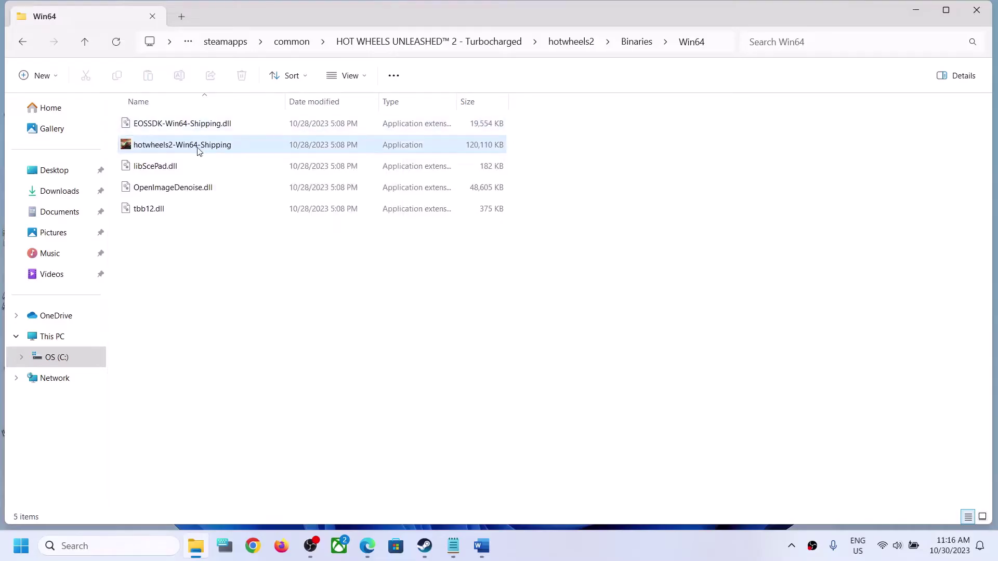
# Set hotwheels2-Win64-Shipping to run as administrator and apply.
pyautogui.click(198, 147)
pyautogui.rightClick(198, 148)
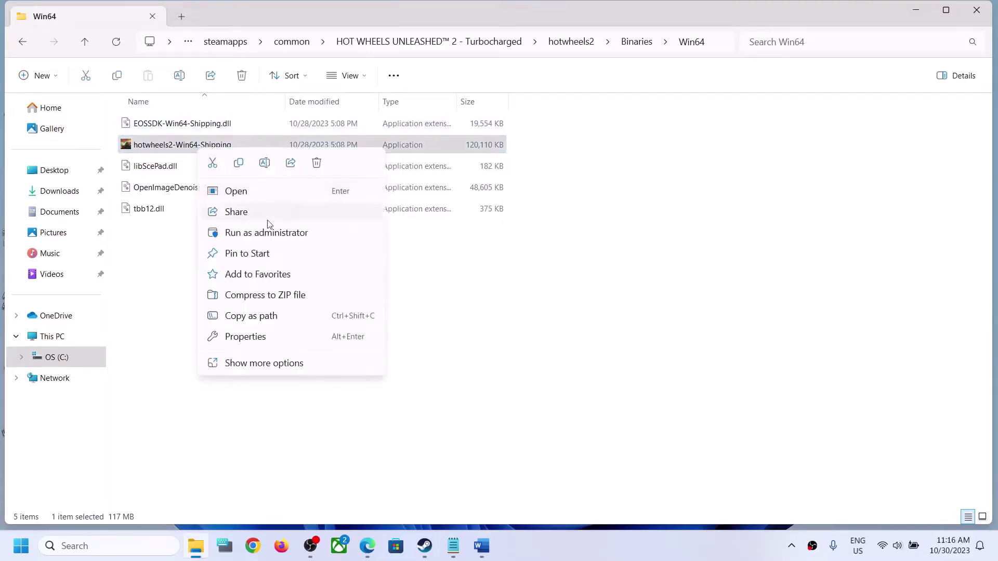
pyautogui.click(254, 337)
pyautogui.click(267, 180)
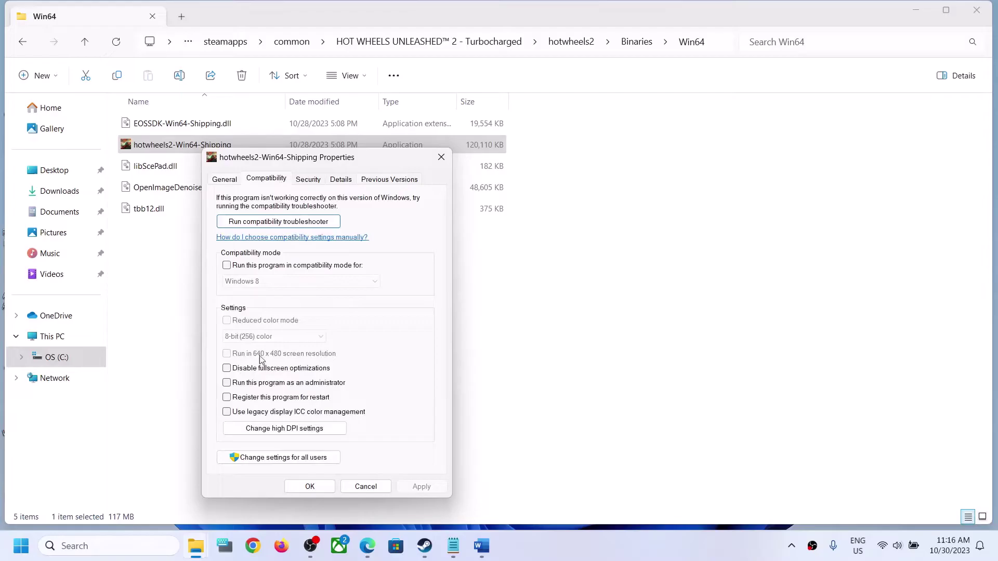
pyautogui.click(227, 384)
pyautogui.click(421, 487)
pyautogui.click(310, 486)
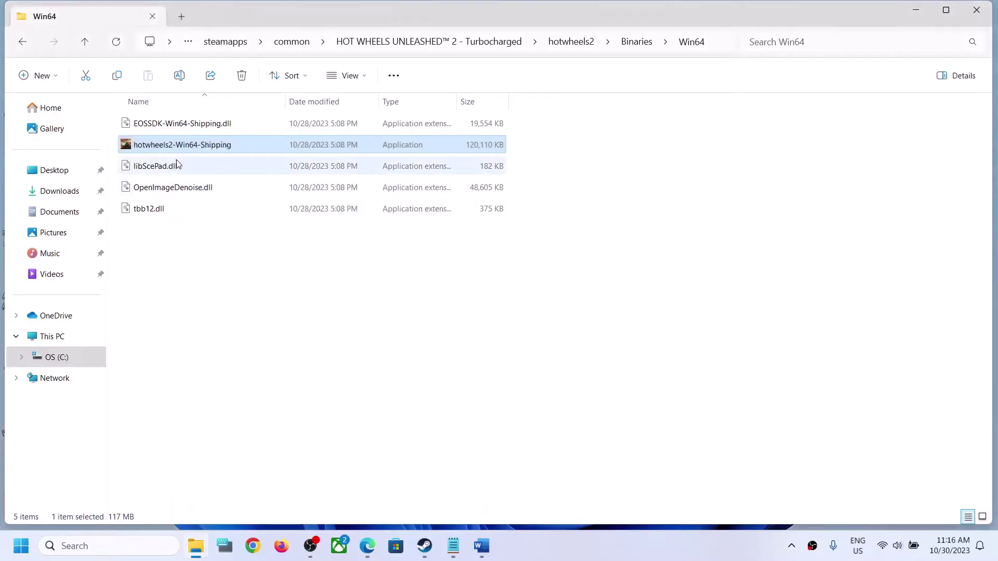
# Disable fullscreen optimizations for hotwheels2-Win64-Shipping and save.
pyautogui.rightClick(178, 150)
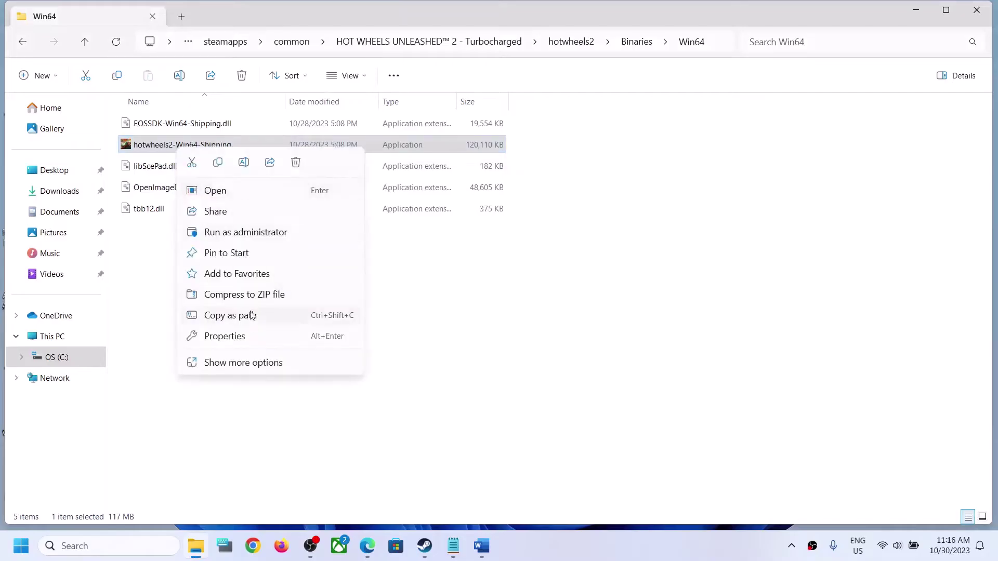
pyautogui.click(229, 336)
pyautogui.click(245, 179)
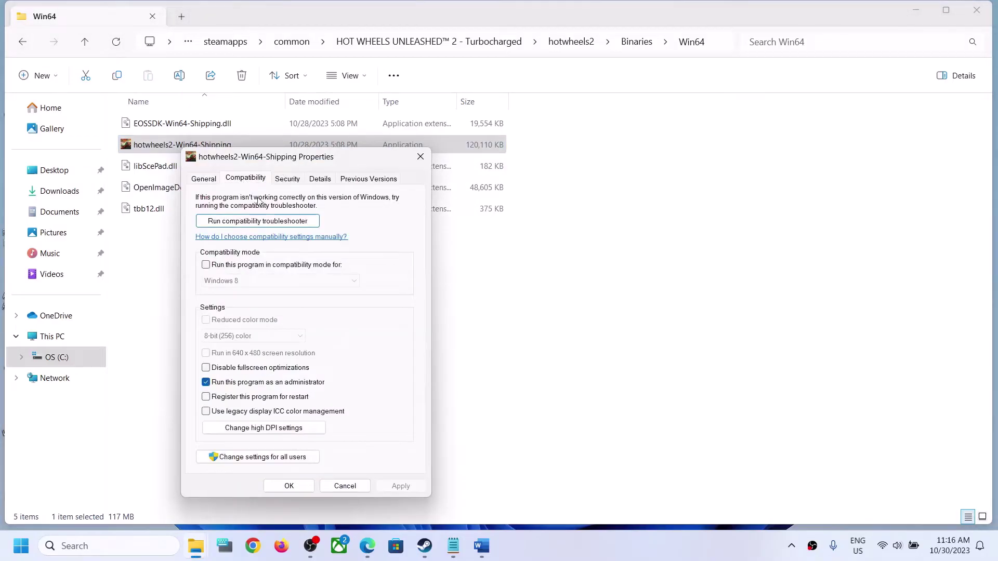
pyautogui.click(274, 370)
pyautogui.click(401, 486)
pyautogui.click(289, 486)
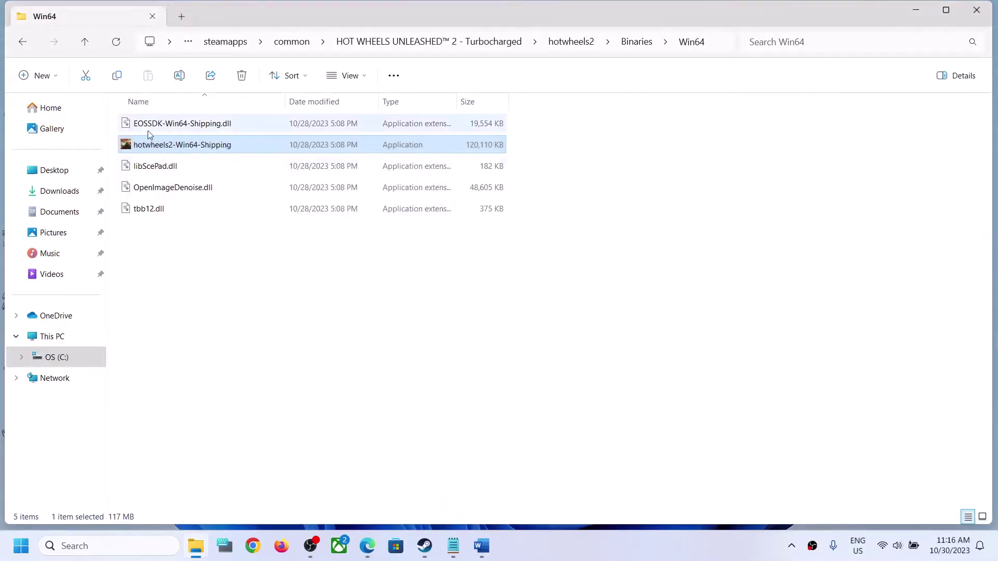
# Put hotwheels2-Win64-Shipping in Windows 7 compatibility mode and save.
pyautogui.rightClick(176, 146)
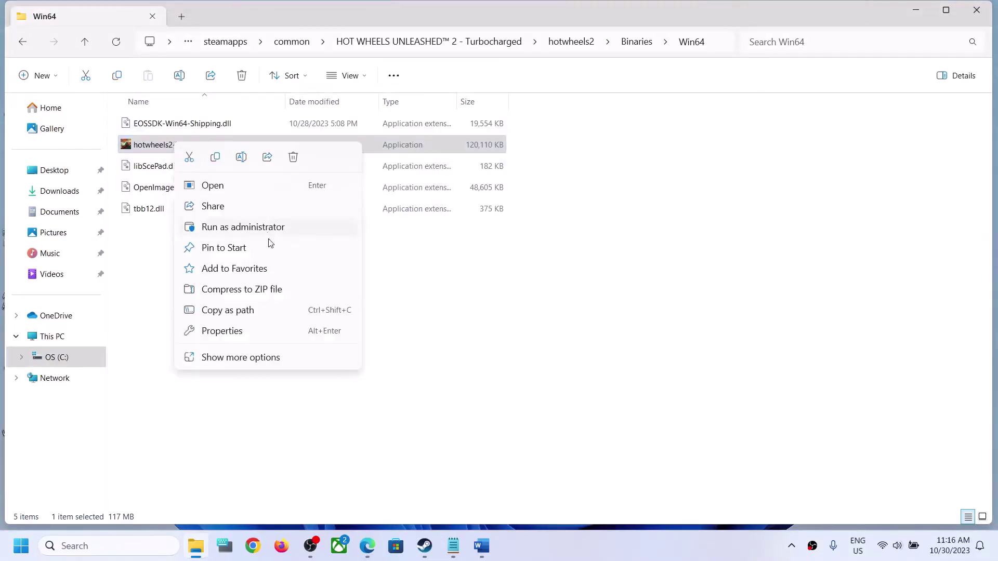
pyautogui.click(239, 331)
pyautogui.click(245, 173)
pyautogui.click(232, 260)
pyautogui.click(242, 277)
pyautogui.click(338, 319)
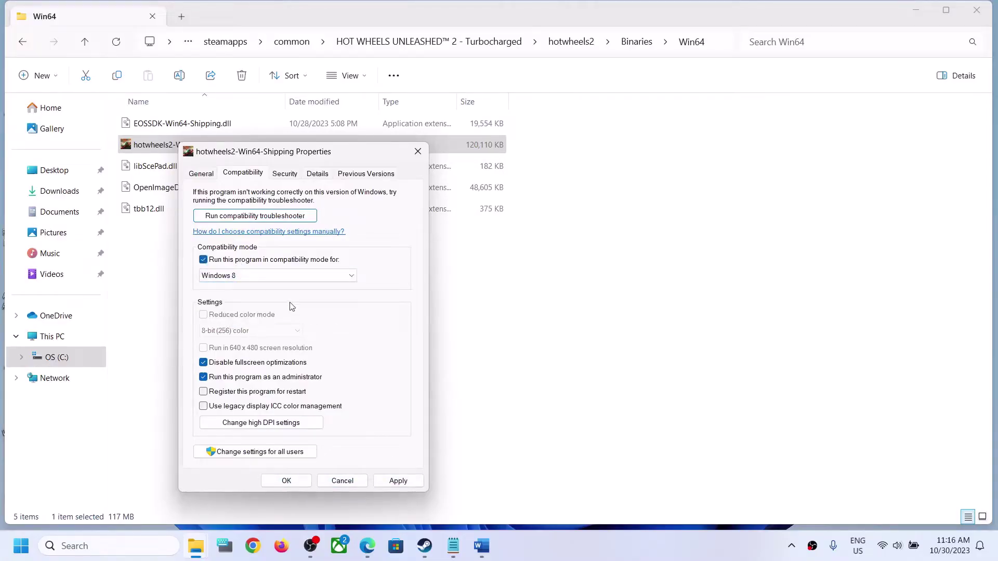
pyautogui.click(269, 280)
pyautogui.click(237, 312)
pyautogui.click(391, 478)
pyautogui.click(291, 481)
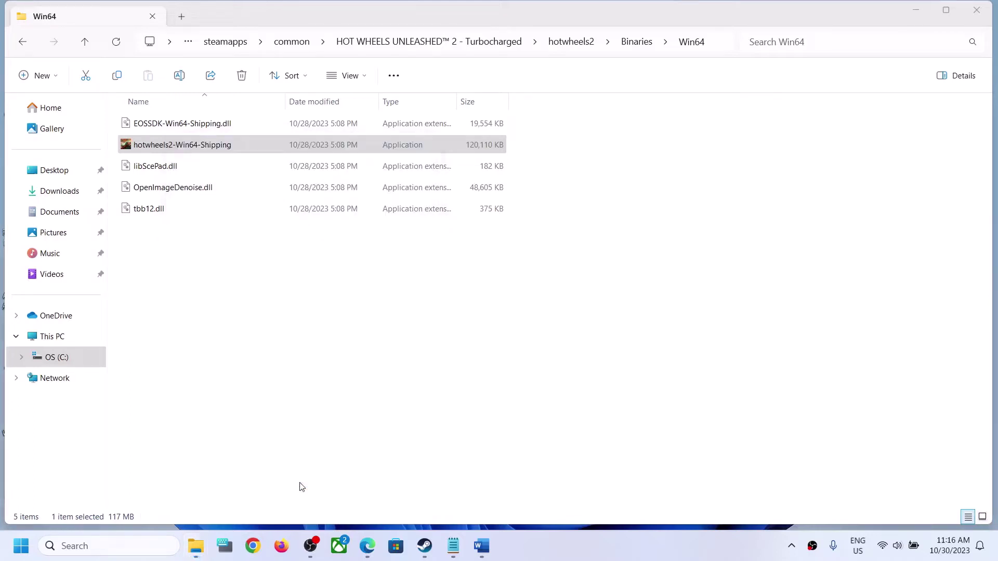
# Clear compatibility mode, fullscreen optimizations and administrator settings on hotwheels2-Win64-Shipping.
pyautogui.rightClick(186, 151)
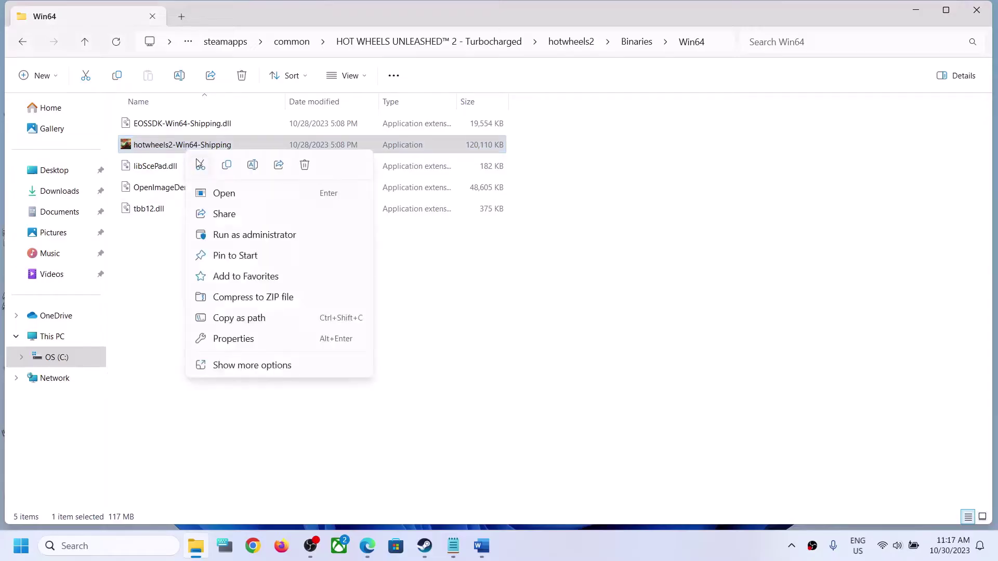
pyautogui.click(271, 345)
pyautogui.click(260, 183)
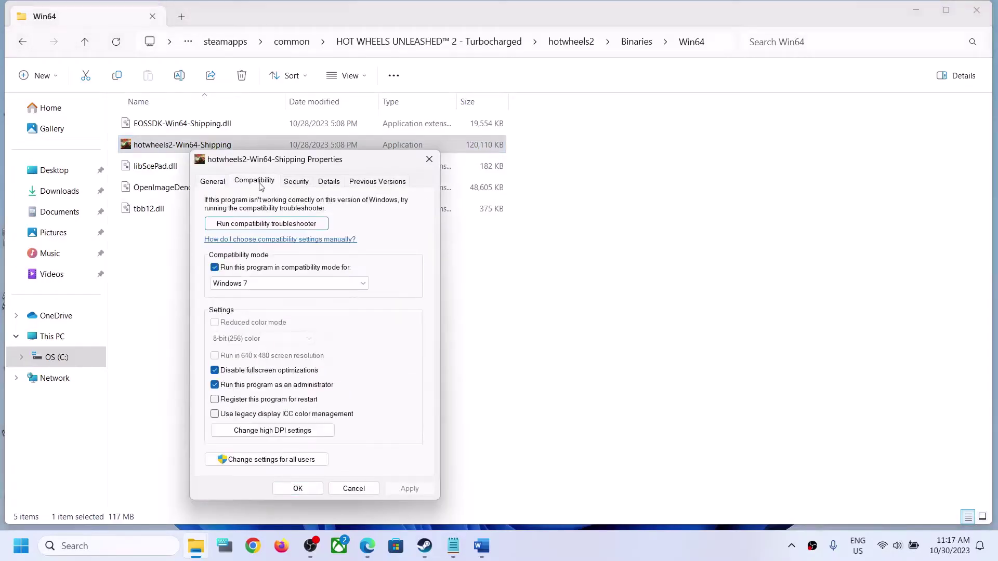
pyautogui.click(215, 267)
pyautogui.click(215, 371)
pyautogui.click(215, 386)
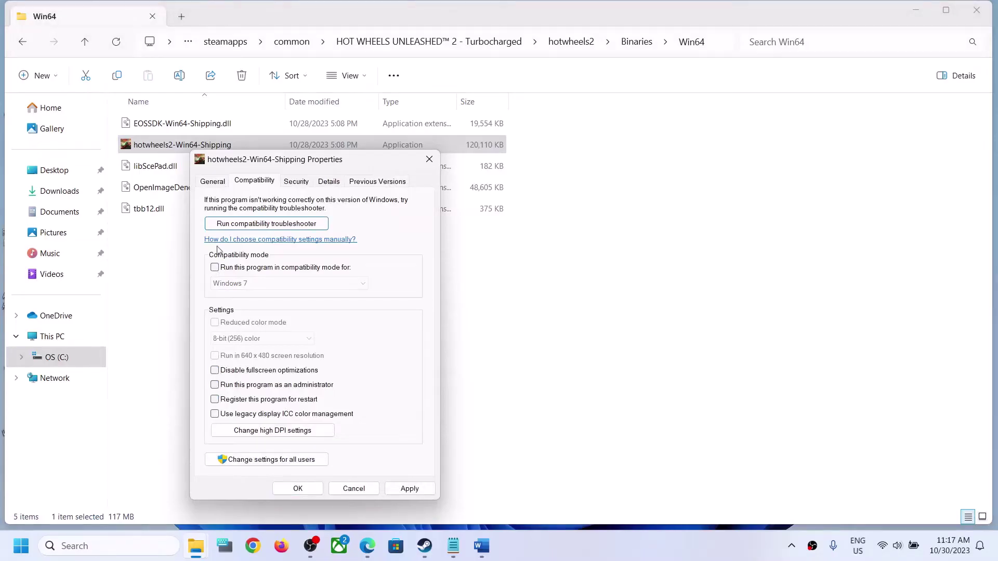
pyautogui.click(410, 489)
pyautogui.click(304, 490)
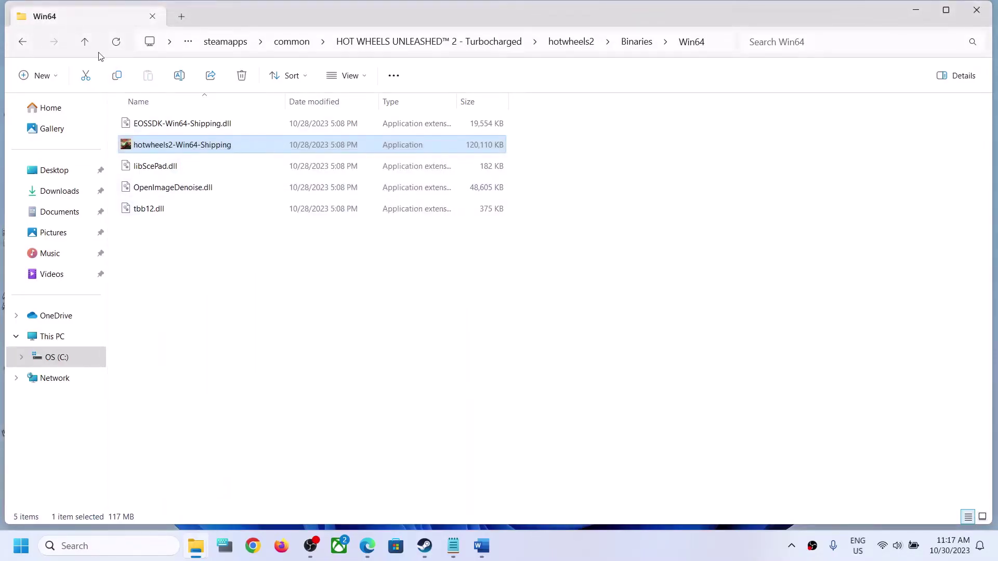
# In the main game folder, turn off the hotwheels2 launcher's compatibility options, then close Explorer.
pyautogui.click(84, 41)
pyautogui.click(84, 42)
pyautogui.click(84, 41)
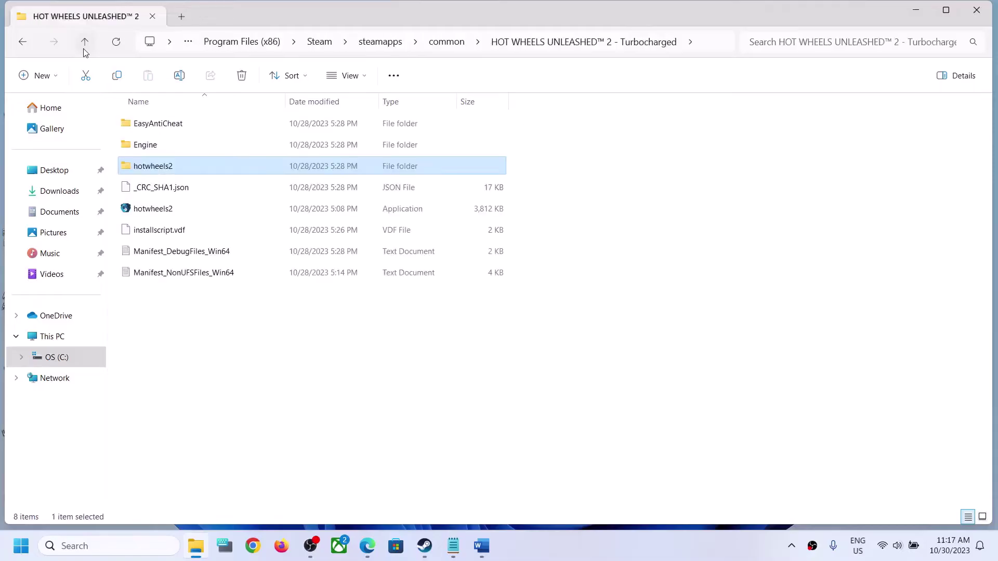
pyautogui.click(161, 211)
pyautogui.rightClick(162, 211)
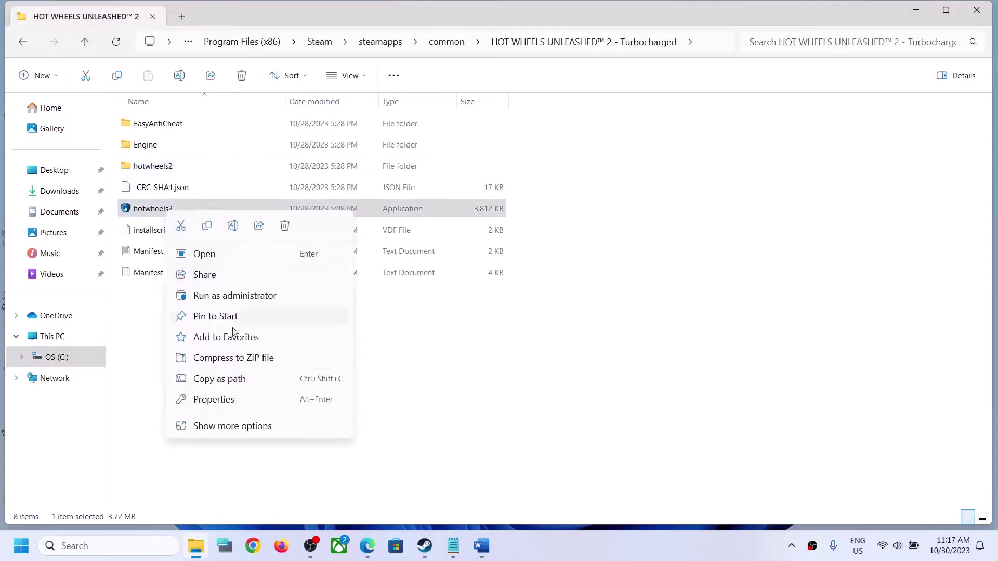
pyautogui.click(225, 399)
pyautogui.click(294, 206)
pyautogui.click(195, 290)
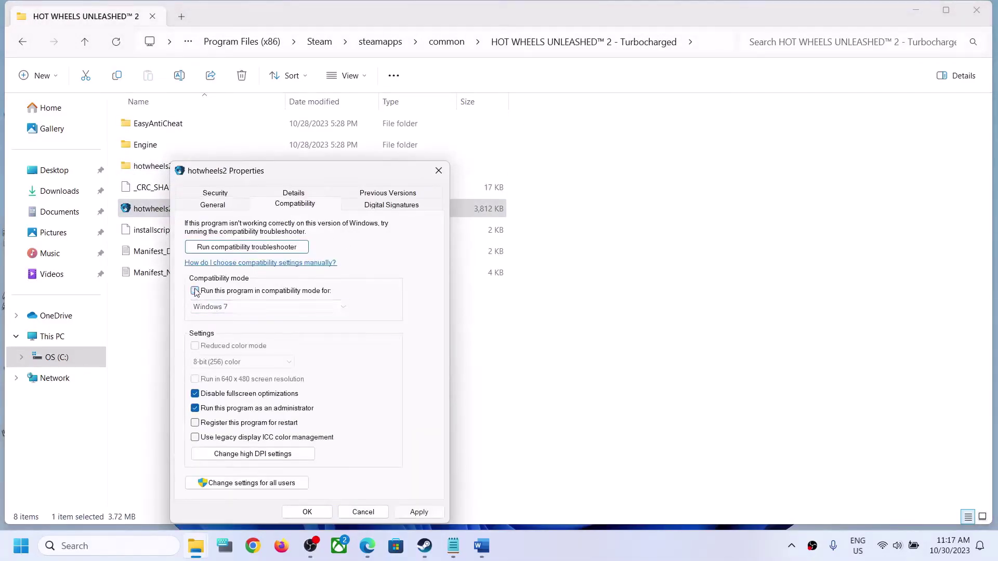
pyautogui.click(195, 394)
pyautogui.click(419, 512)
pyautogui.click(307, 512)
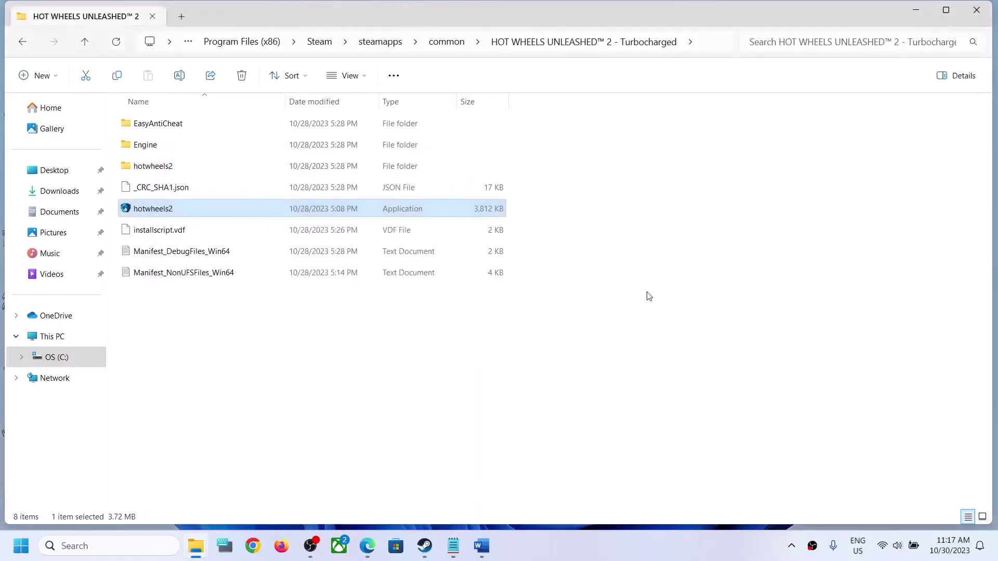
pyautogui.click(980, 10)
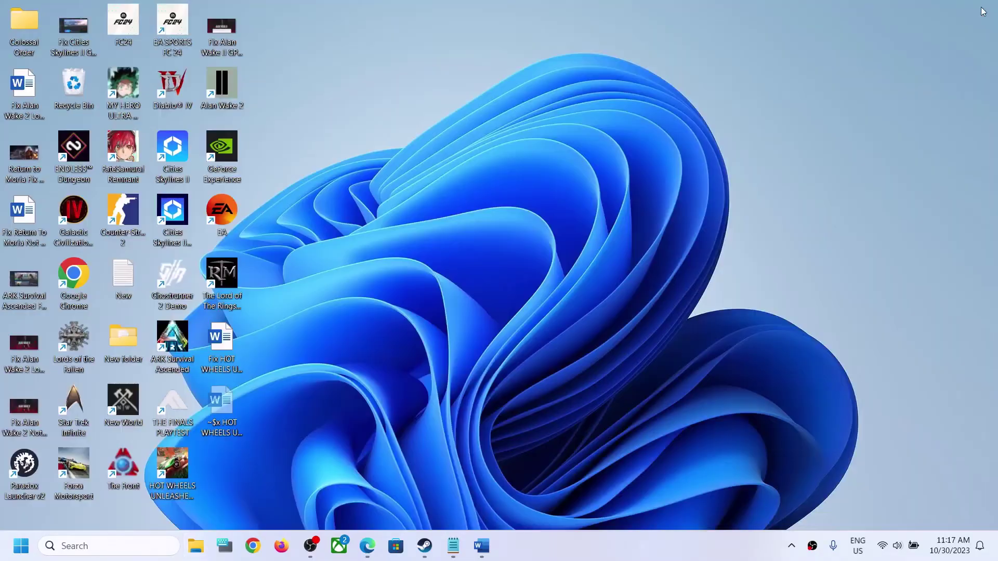
# Read the Update Windows step in the troubleshooting document.
pyautogui.click(435, 546)
pyautogui.click(481, 546)
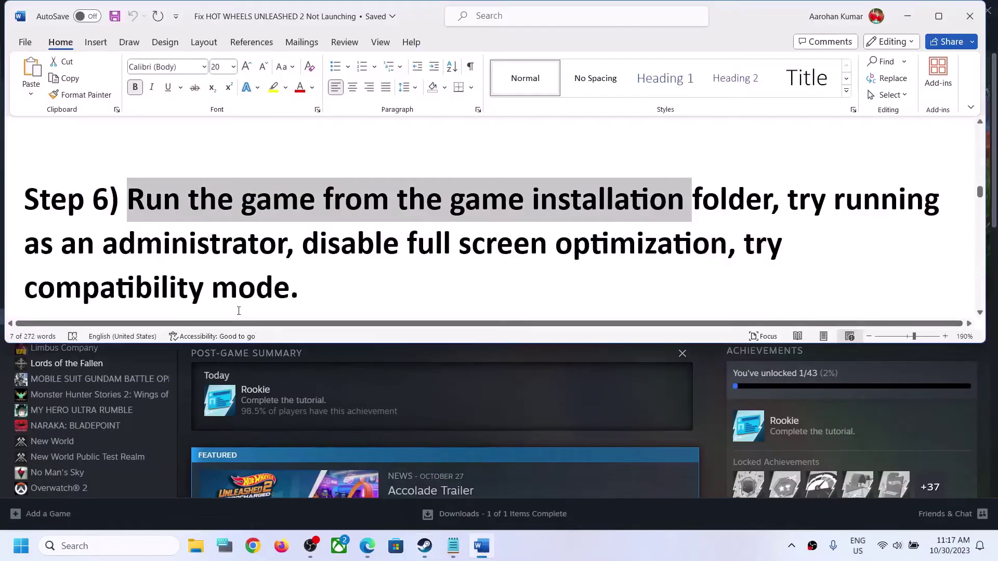
pyautogui.scroll(-2, 252, 288)
pyautogui.moveTo(411, 228); pyautogui.dragTo(128, 226)
pyautogui.click(907, 16)
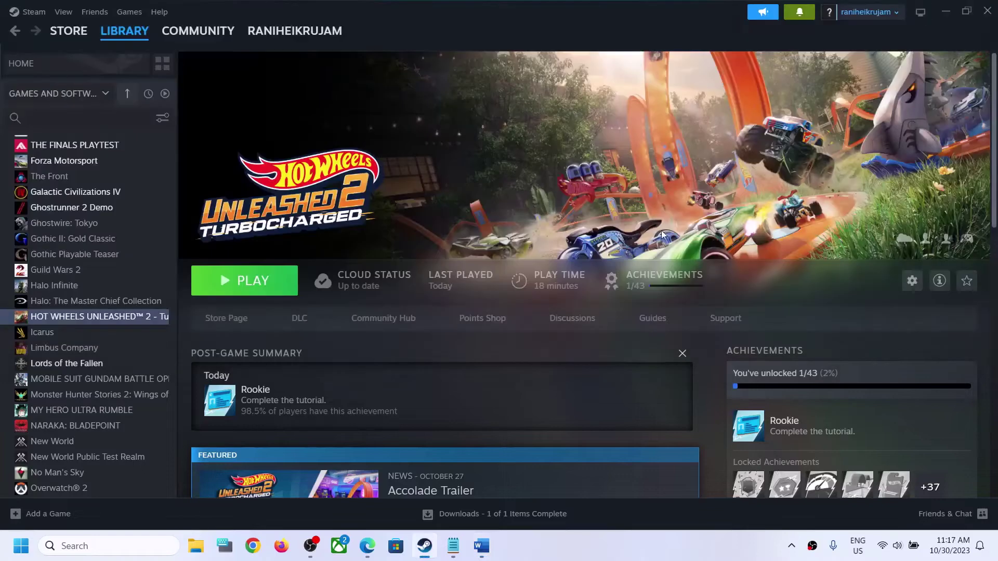
# Start a Windows Update check from Settings (Win+I).
pyautogui.press('super+i')
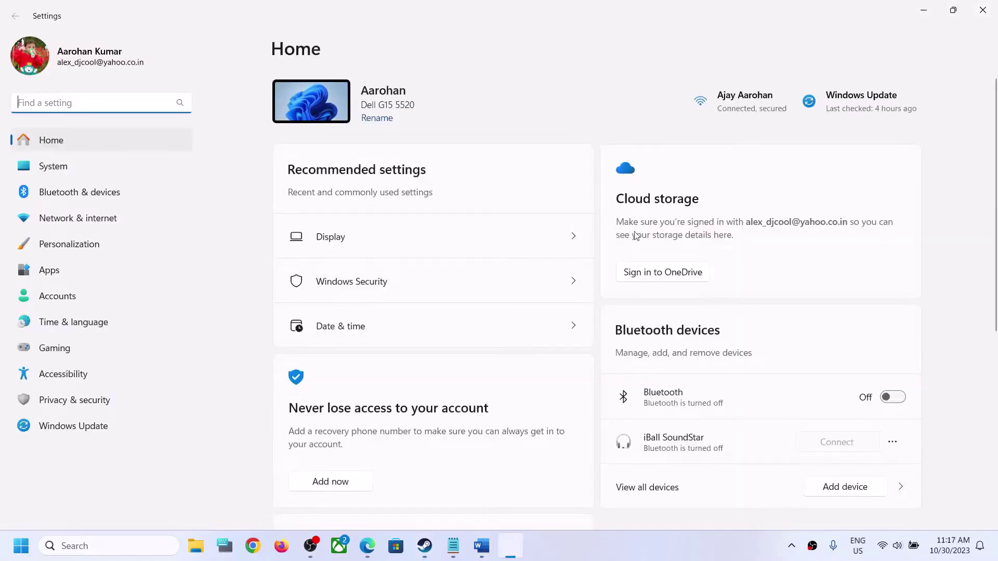
pyautogui.click(99, 425)
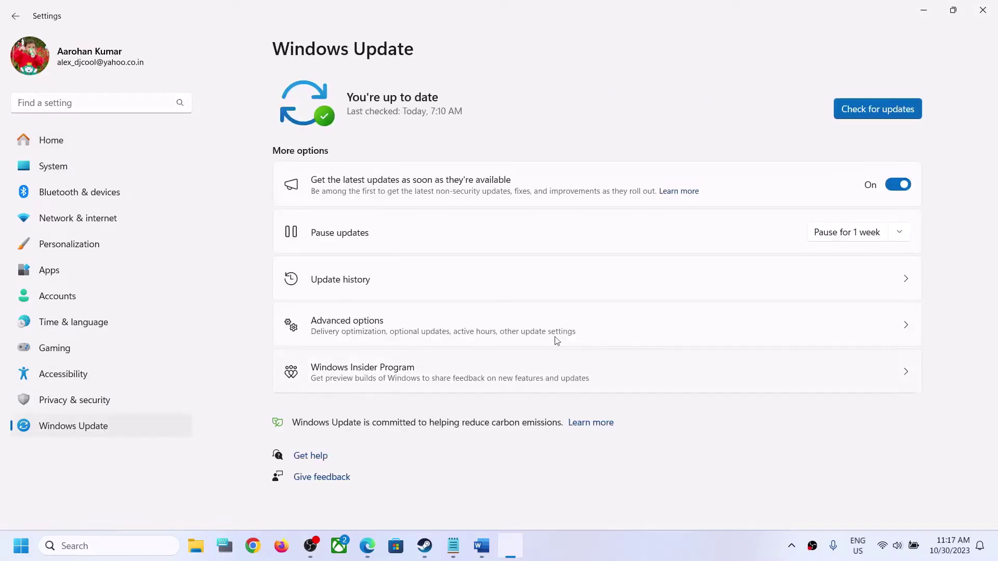
pyautogui.click(882, 112)
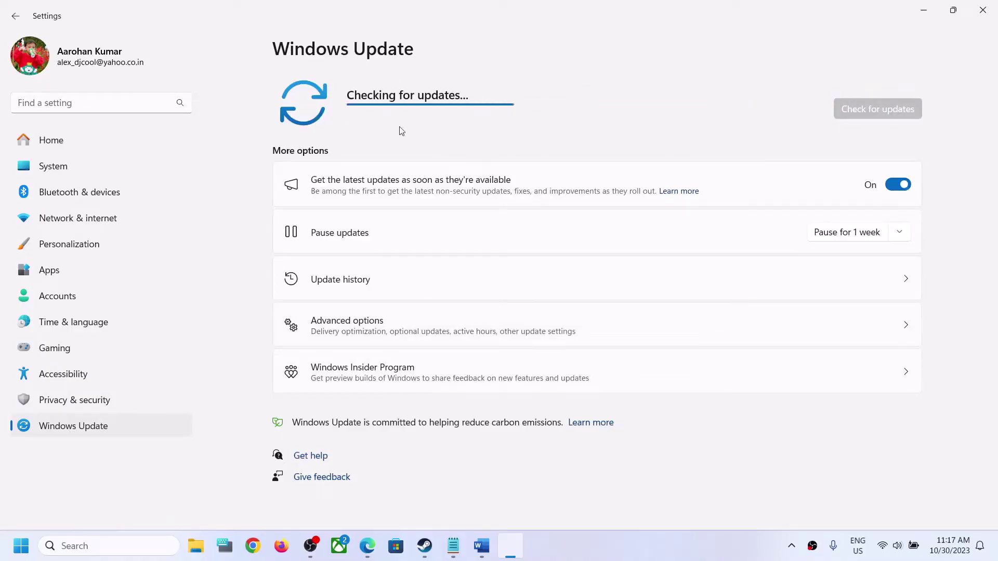
# Close the Start menu and Settings, returning to the Word troubleshooting guide.
pyautogui.click(21, 546)
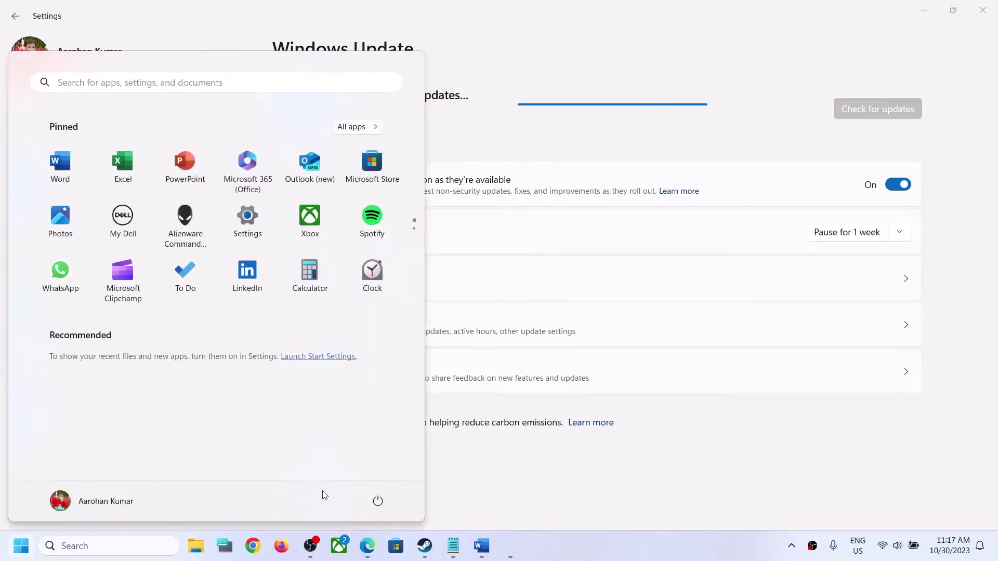
pyautogui.click(377, 501)
pyautogui.click(792, 465)
pyautogui.click(788, 465)
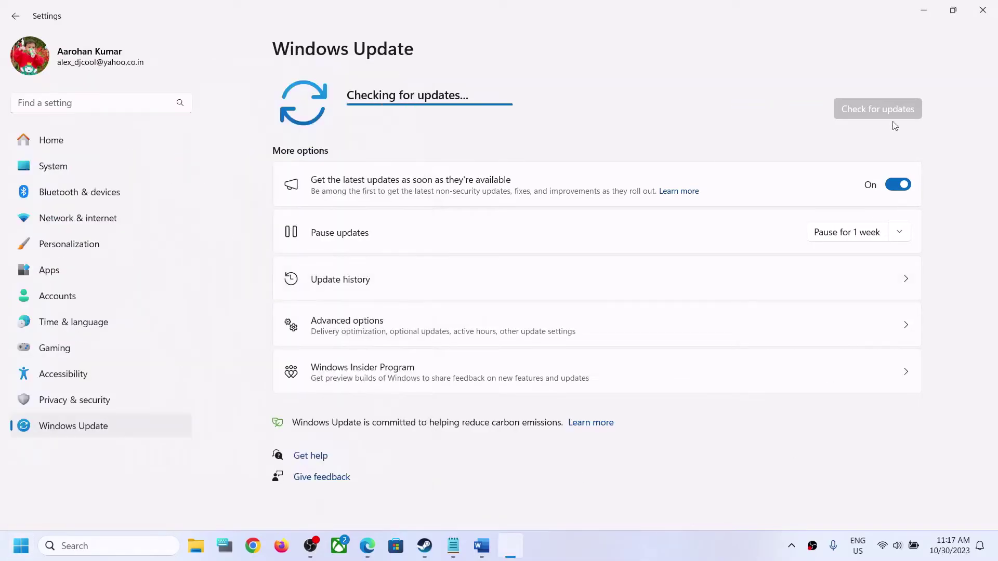
pyautogui.click(985, 20)
pyautogui.click(481, 545)
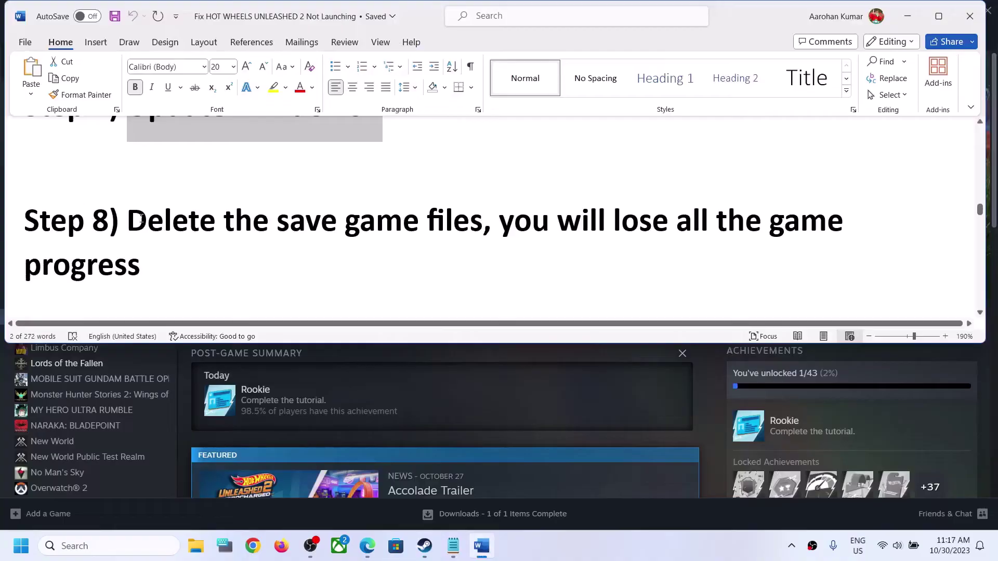
# Highlight Step 8's delete-saves instruction and progress-loss warning, then open File Explorer (Win+E).
pyautogui.moveTo(141, 219); pyautogui.dragTo(397, 214)
pyautogui.click(468, 247)
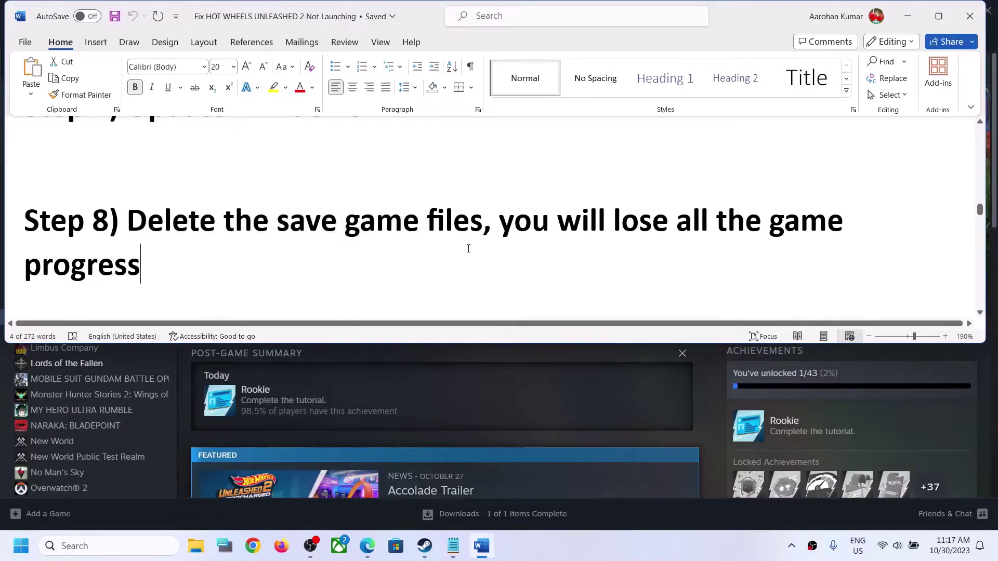
pyautogui.moveTo(502, 222); pyautogui.dragTo(135, 265)
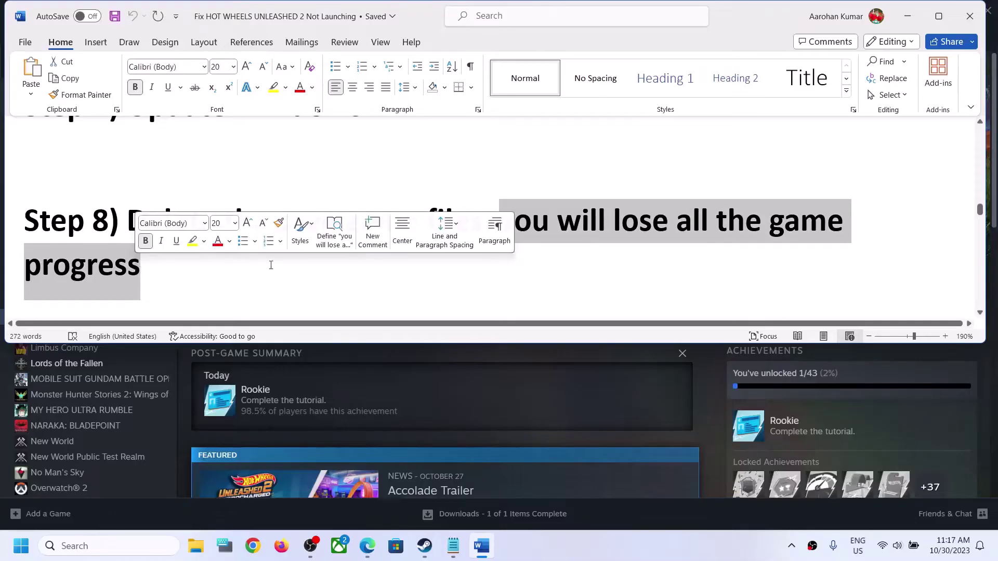
pyautogui.click(481, 247)
pyautogui.moveTo(493, 223); pyautogui.dragTo(141, 265)
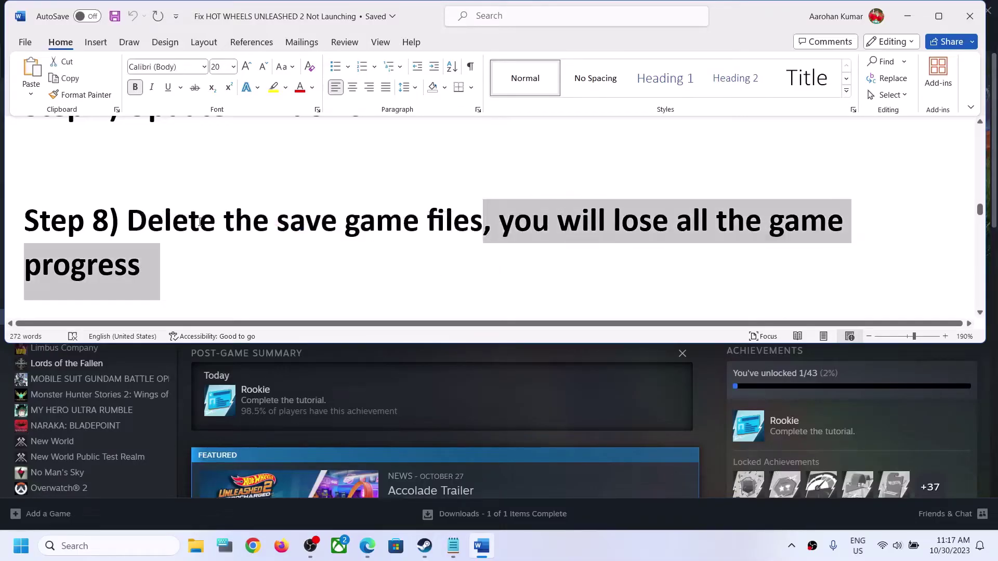
pyautogui.moveTo(128, 221); pyautogui.dragTo(306, 222)
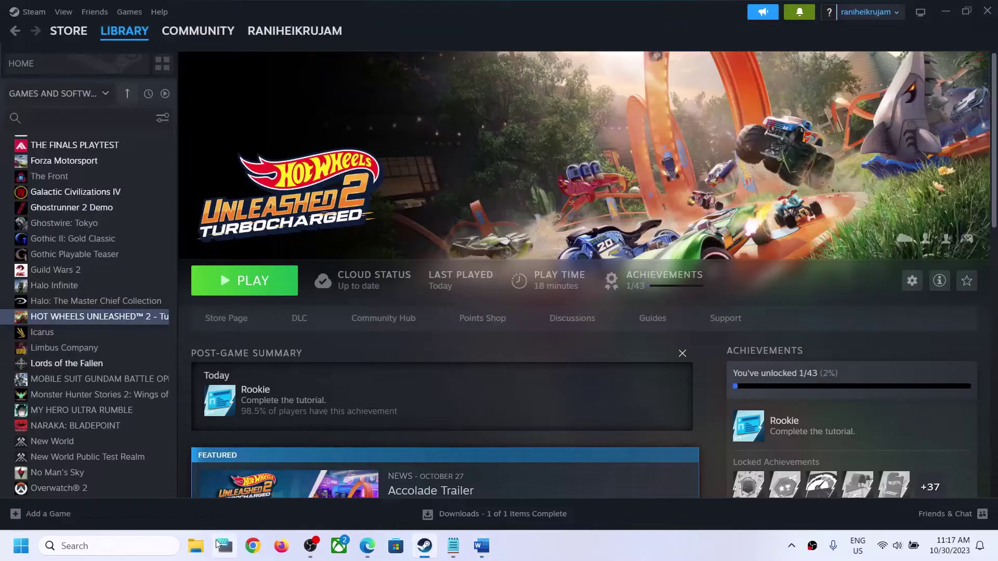
pyautogui.press('super+e')
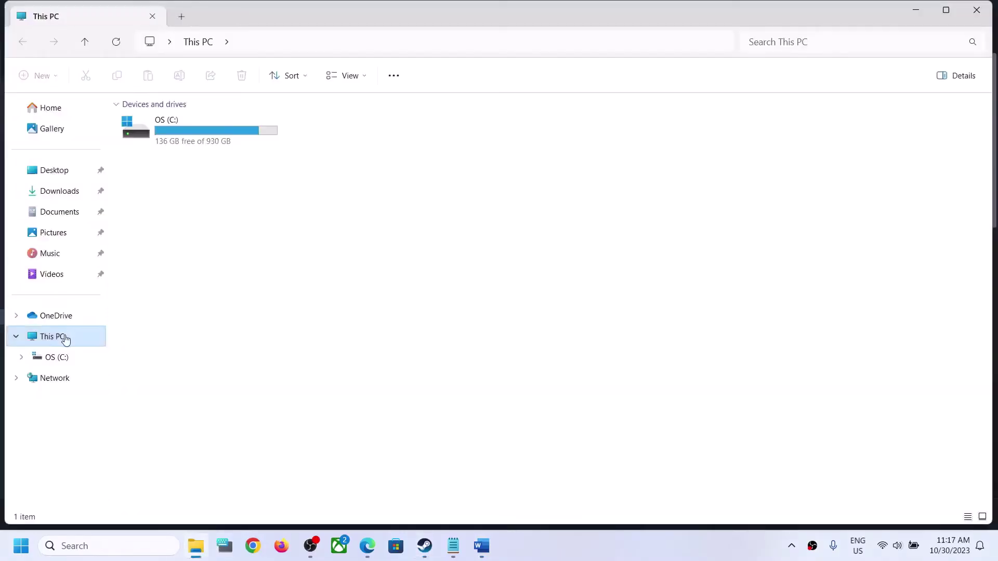
# Browse from OS (C:) through Users to the profile folder and select AppData.
pyautogui.doubleClick(166, 141)
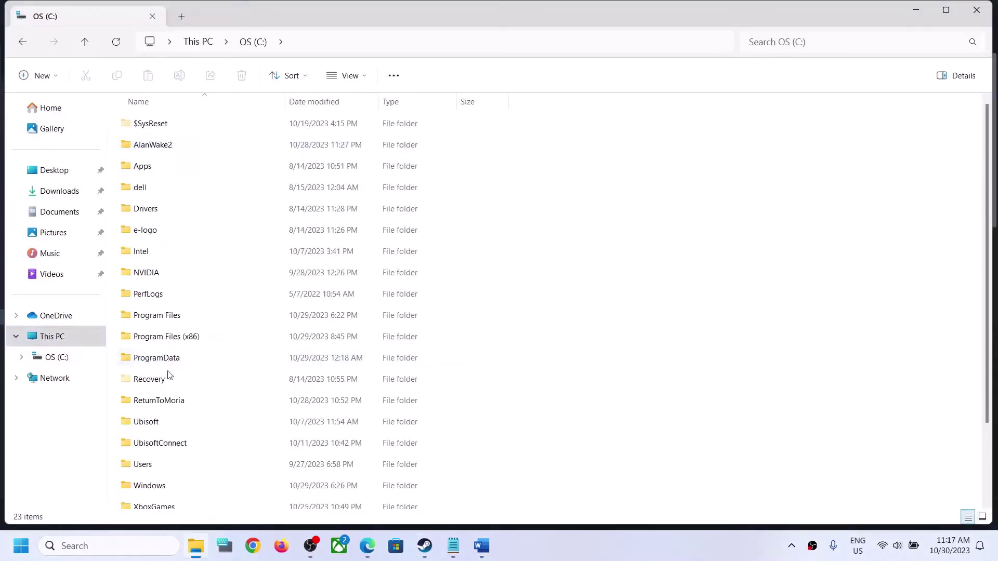
pyautogui.doubleClick(173, 462)
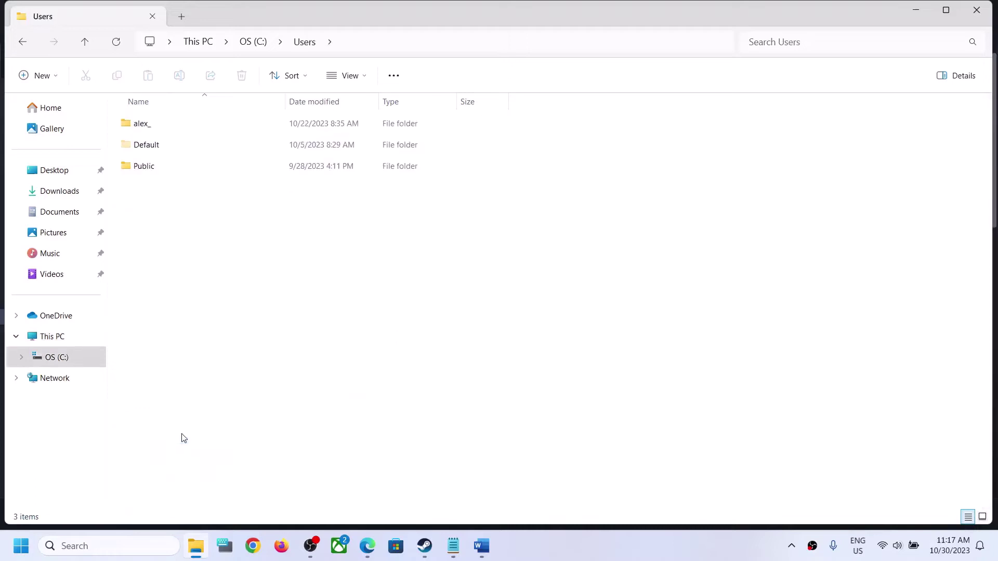
pyautogui.click(159, 132)
pyautogui.doubleClick(213, 130)
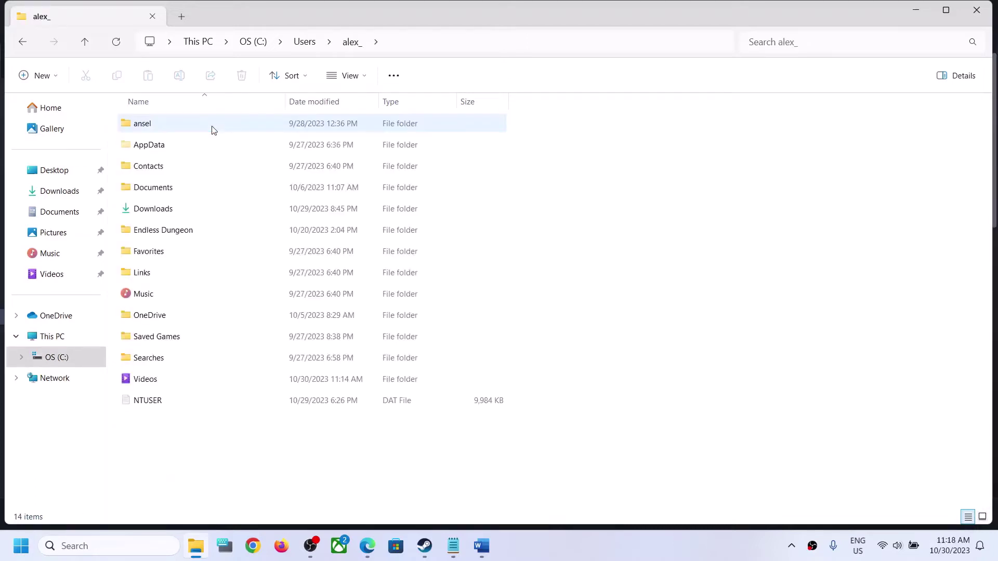
pyautogui.click(169, 148)
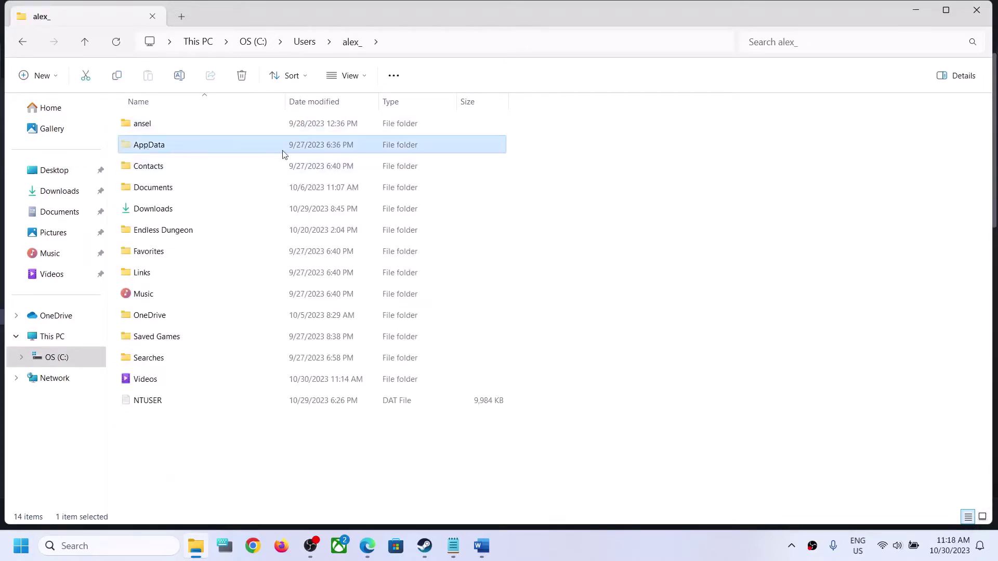
pyautogui.click(369, 79)
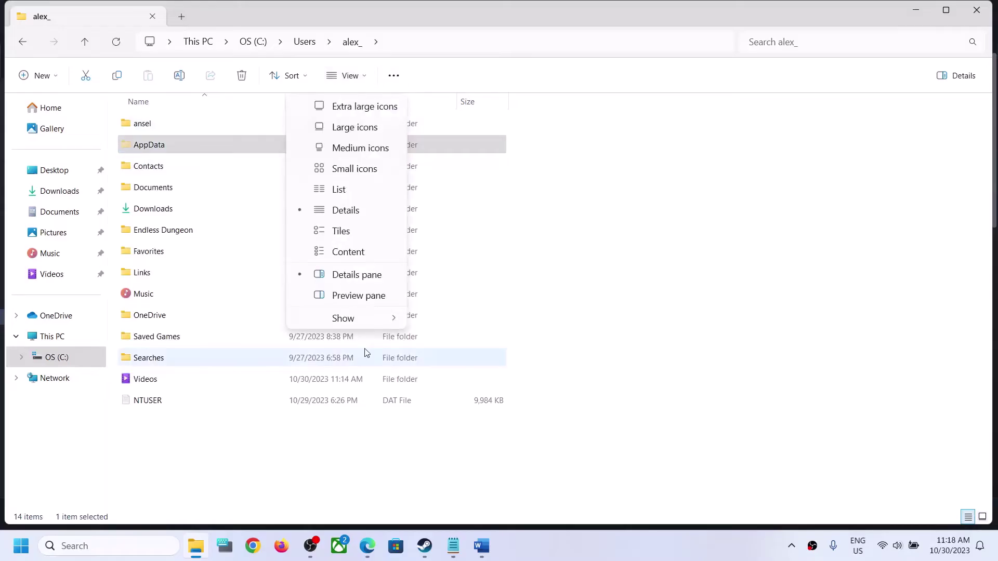
pyautogui.moveTo(346, 319)
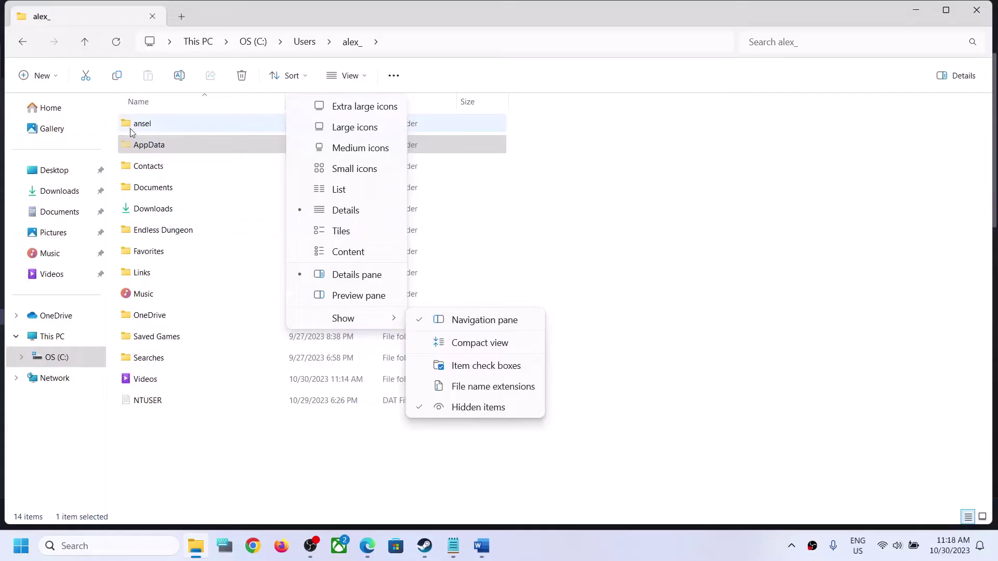
pyautogui.click(151, 146)
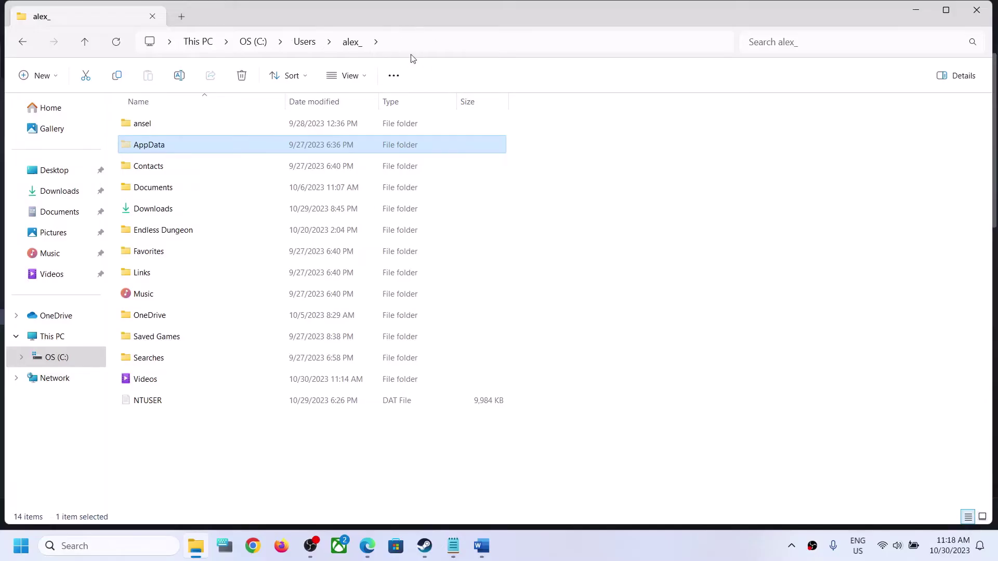
# Open AppData\Local and bring up actions for the hotwheels2 save folder.
pyautogui.doubleClick(155, 146)
pyautogui.click(165, 128)
pyautogui.doubleClick(165, 129)
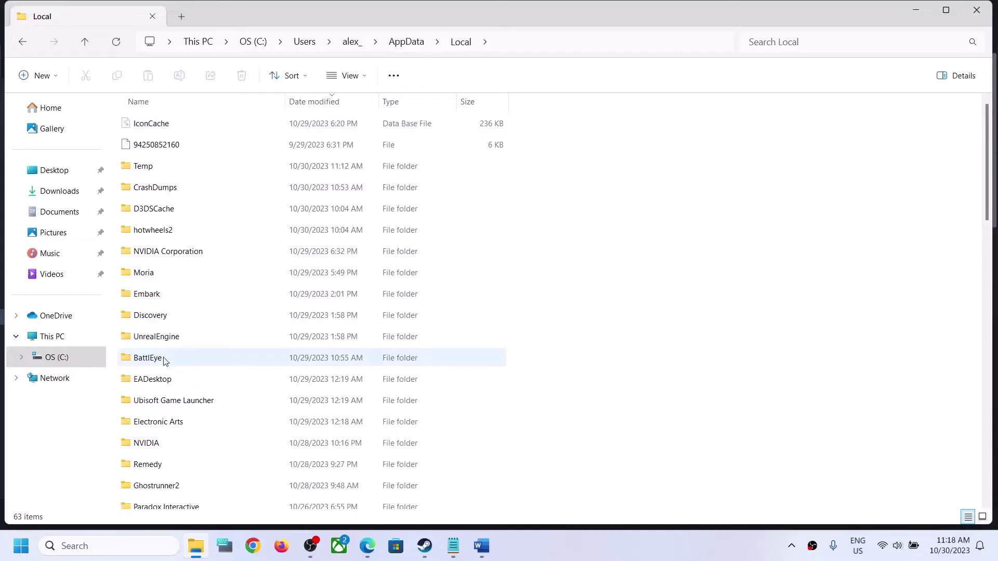
pyautogui.click(155, 237)
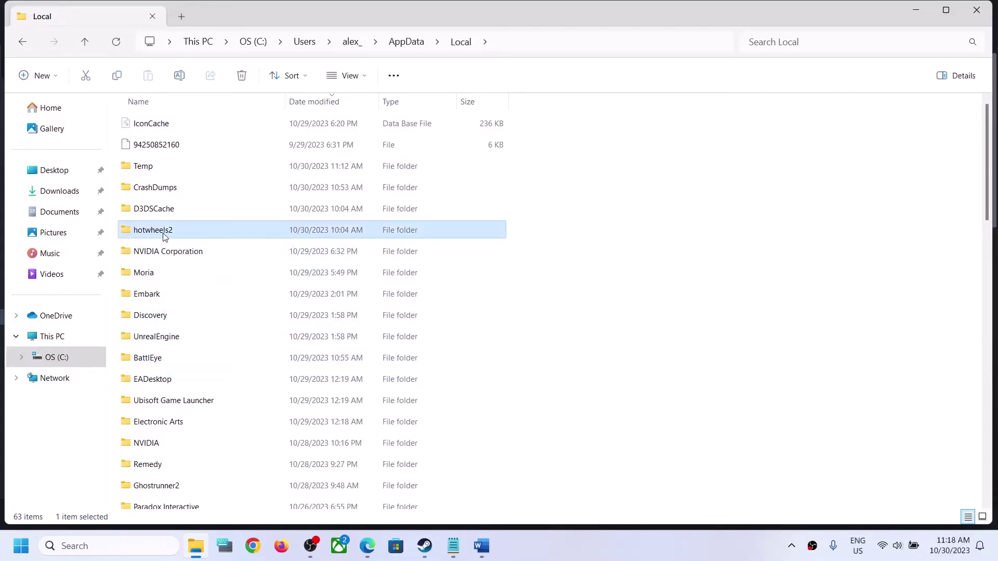
pyautogui.rightClick(163, 235)
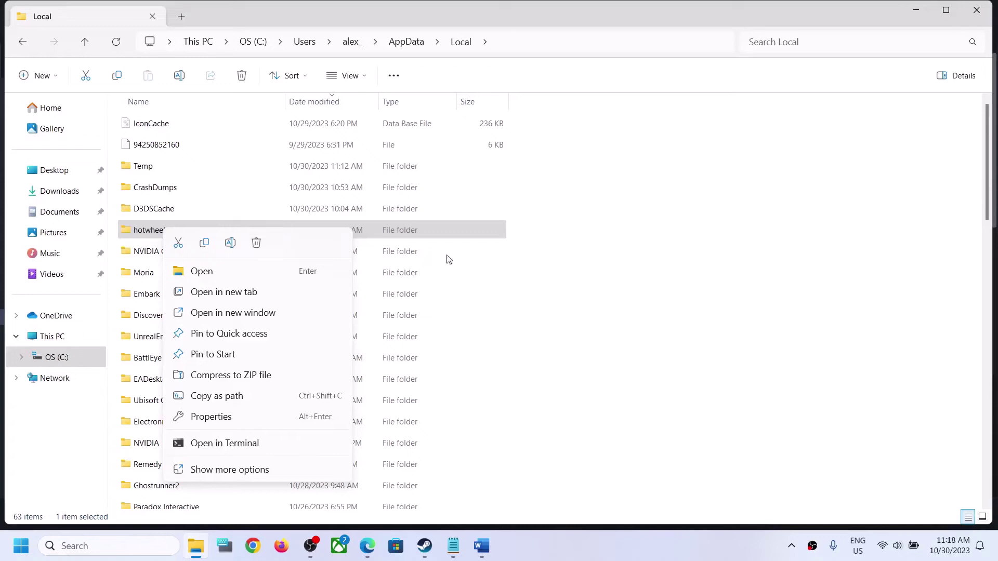